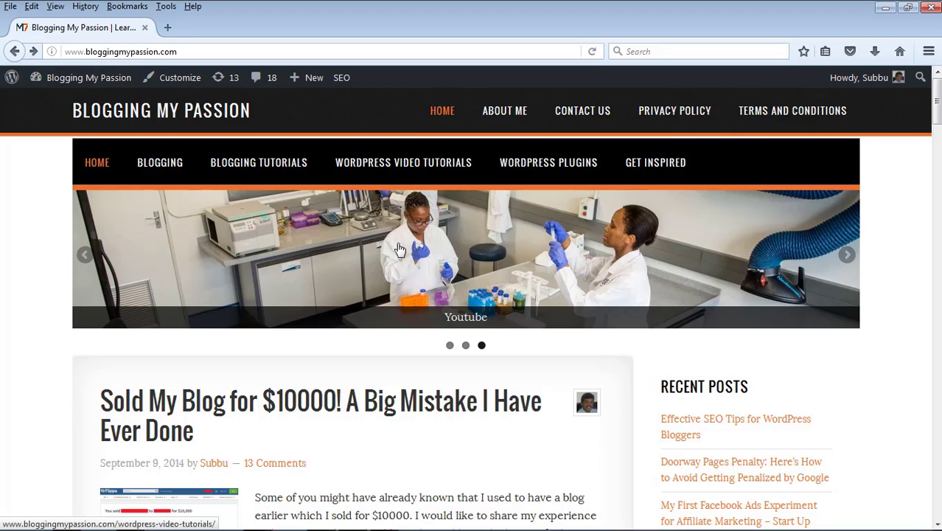
- Examine the homepage image slider by moving between its slides and checking the page each one links to, returning to the homepage each time
left_click(339, 255)
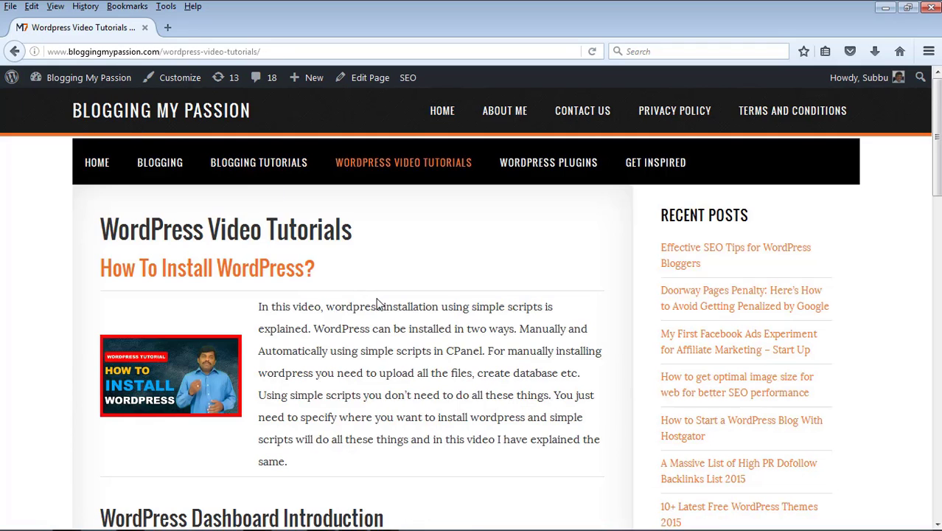
left_click(15, 51)
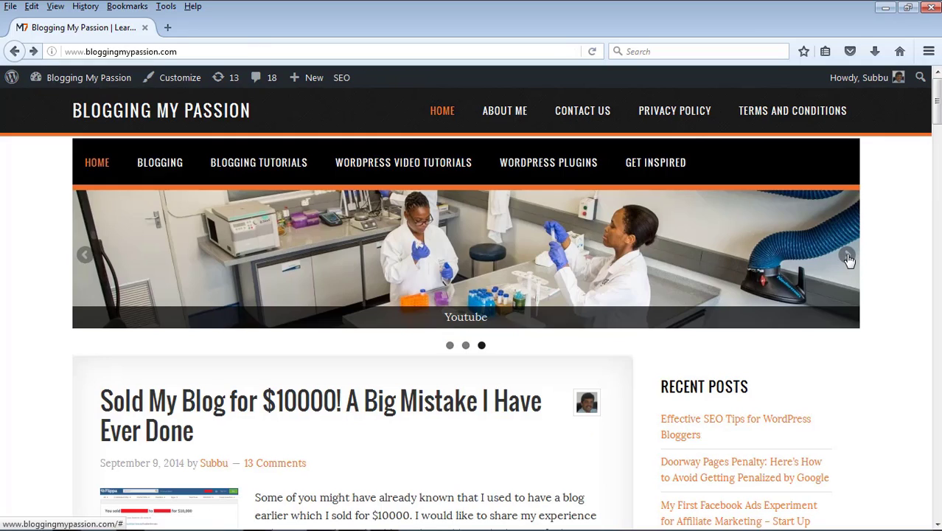
left_click(848, 258)
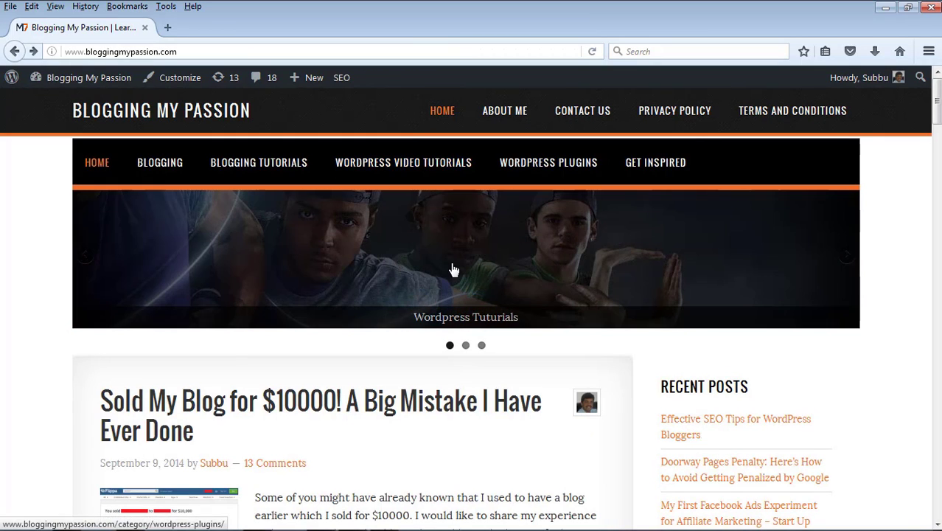
left_click(453, 270)
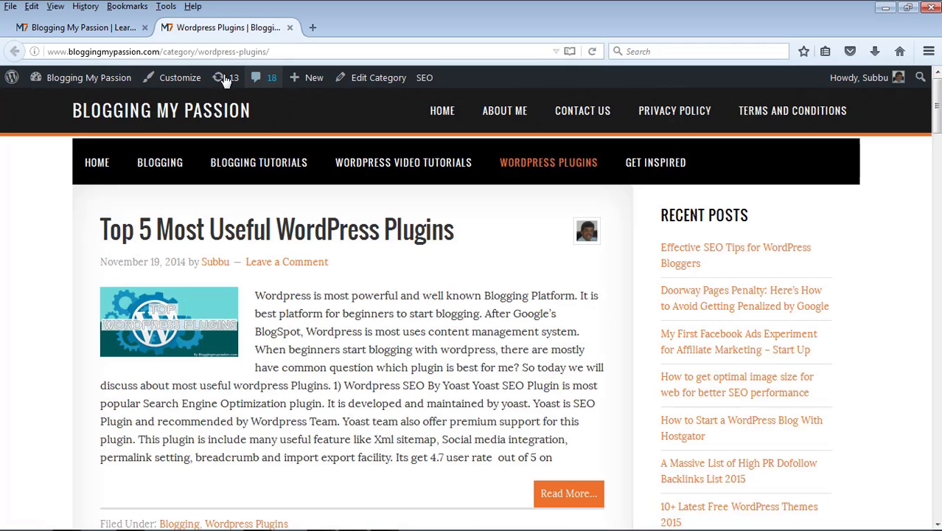
left_click(290, 28)
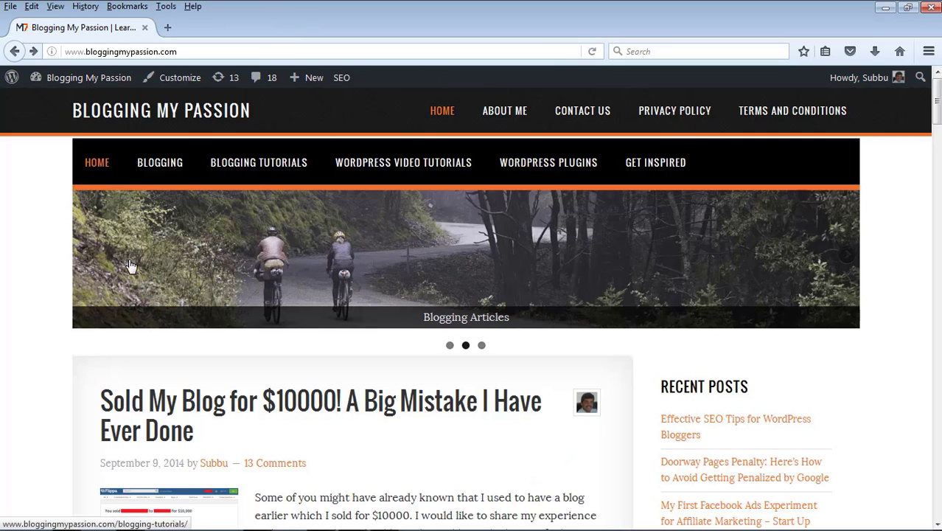
left_click(83, 258)
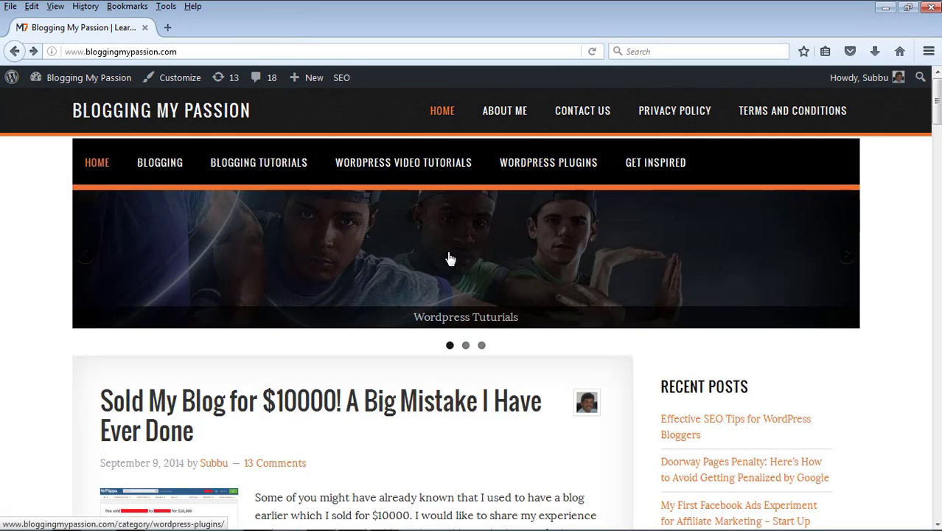
left_click(448, 258)
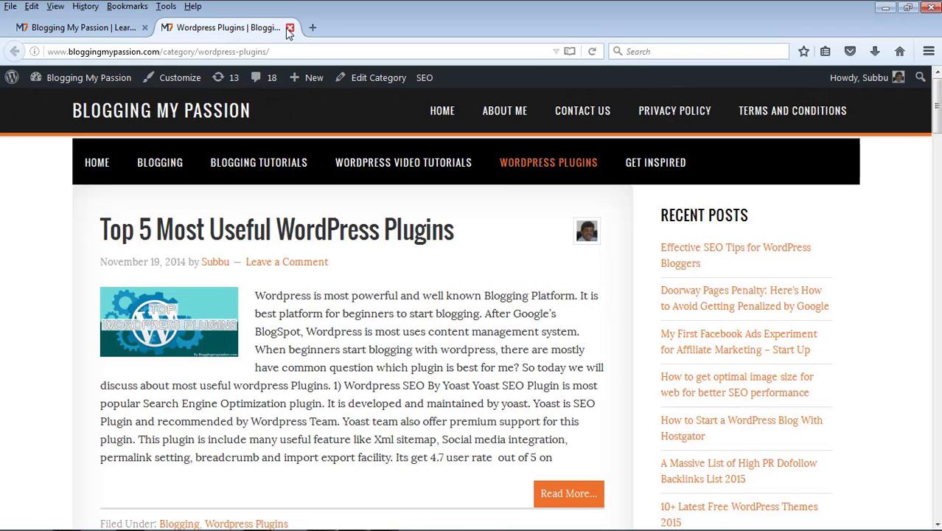
left_click(290, 27)
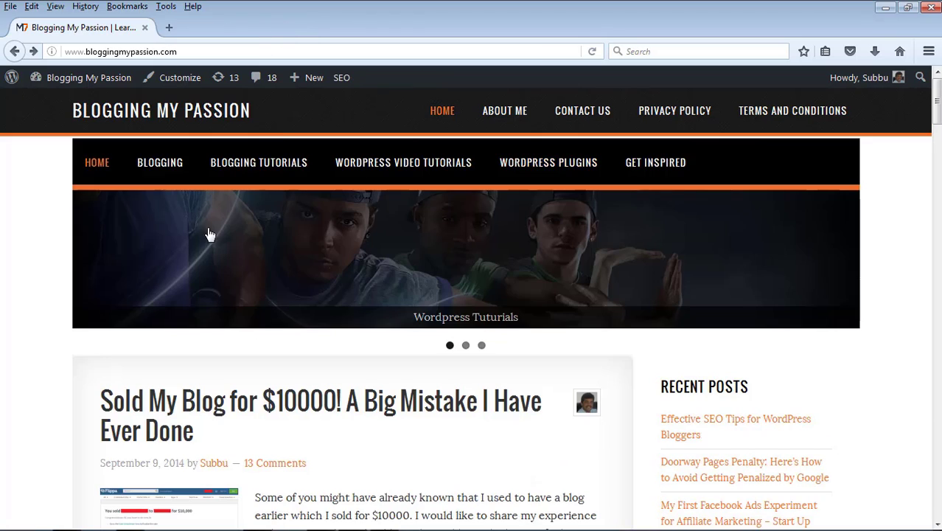
left_click(86, 261)
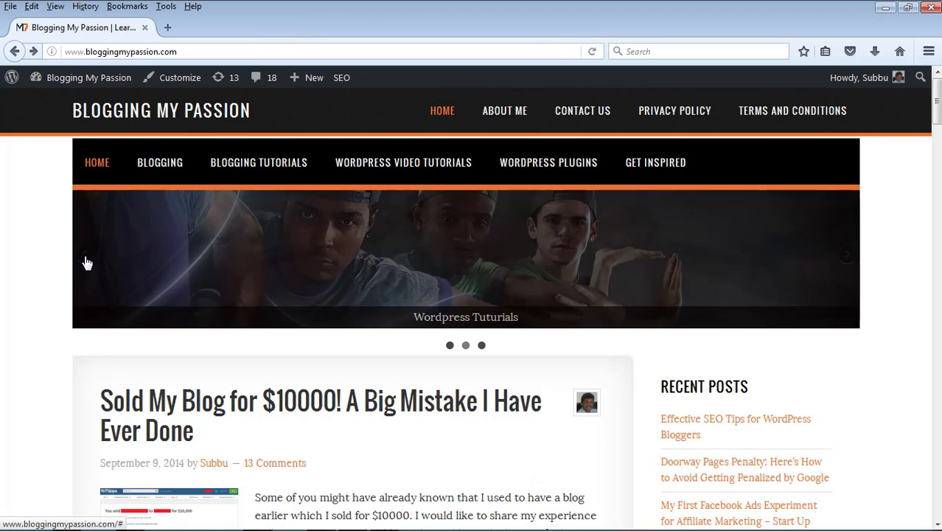
left_click(373, 251)
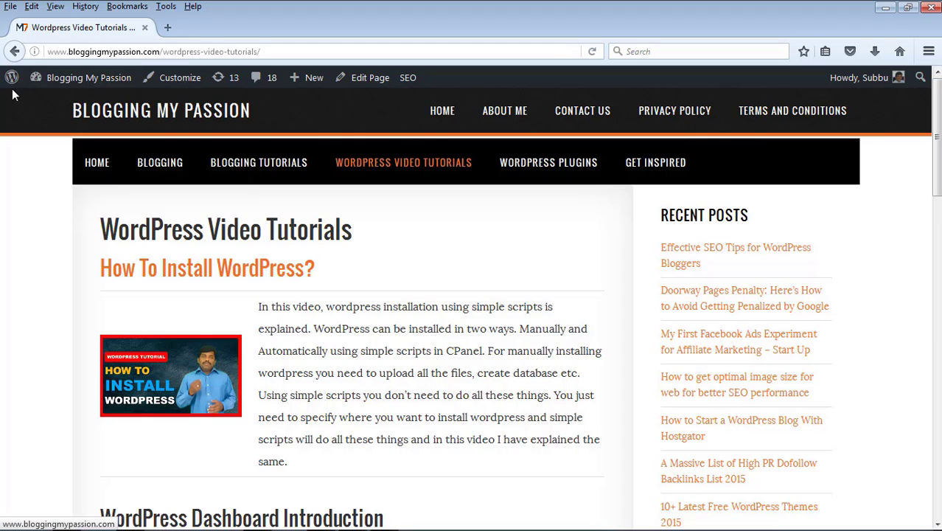
left_click(15, 52)
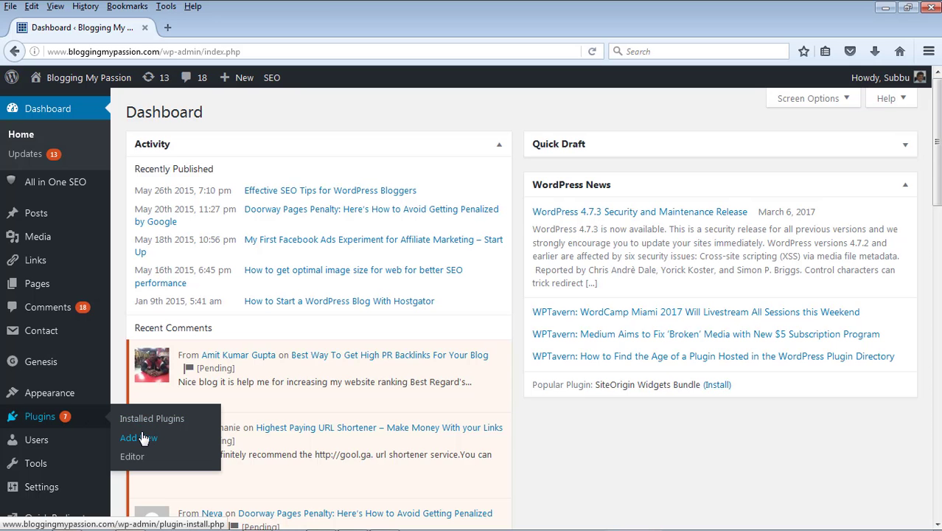
- Search for "meta slider" among the plugins available to add, and install and activate Meta Slider by Matcha Labs
left_click(142, 439)
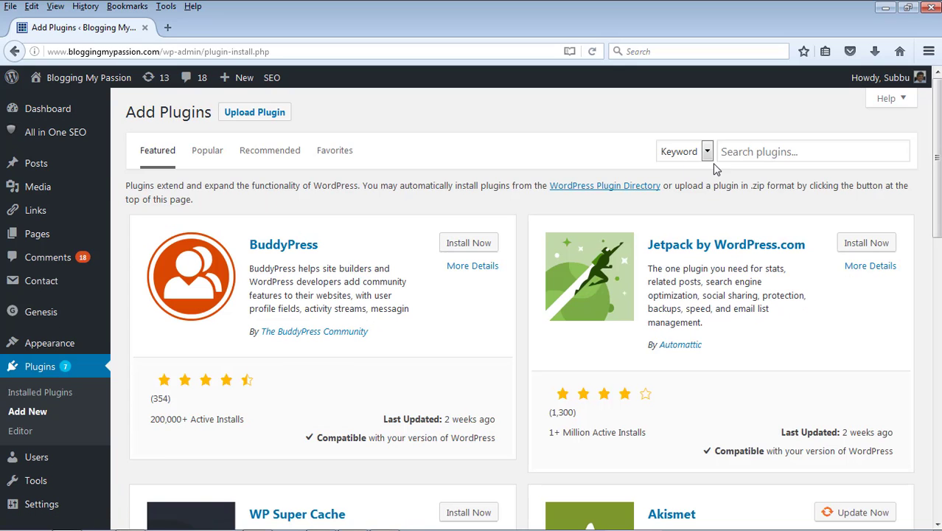
left_click(793, 148)
type("meta slider")
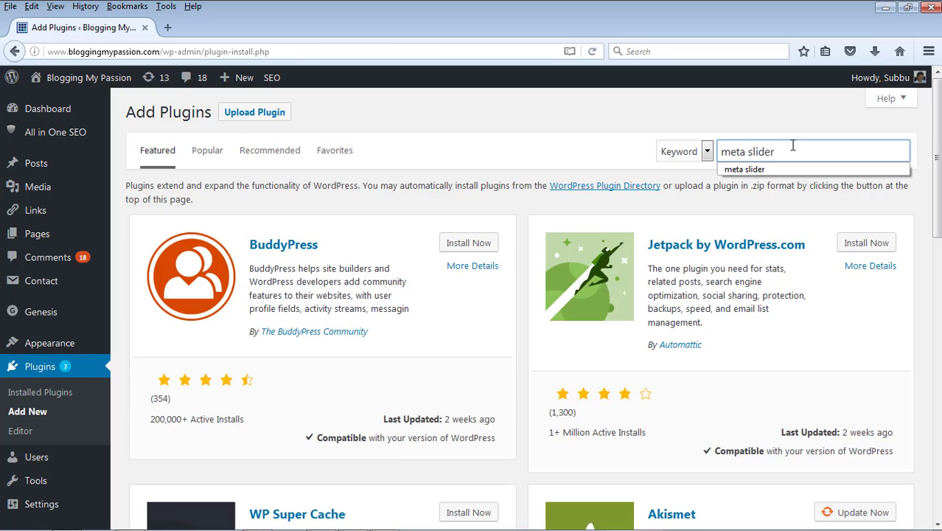
key("Return")
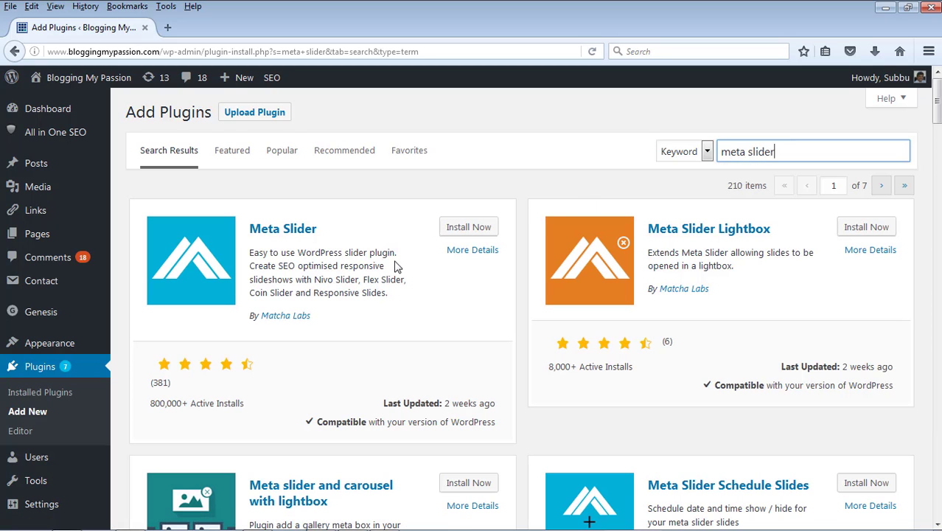
left_click(476, 227)
left_click(478, 229)
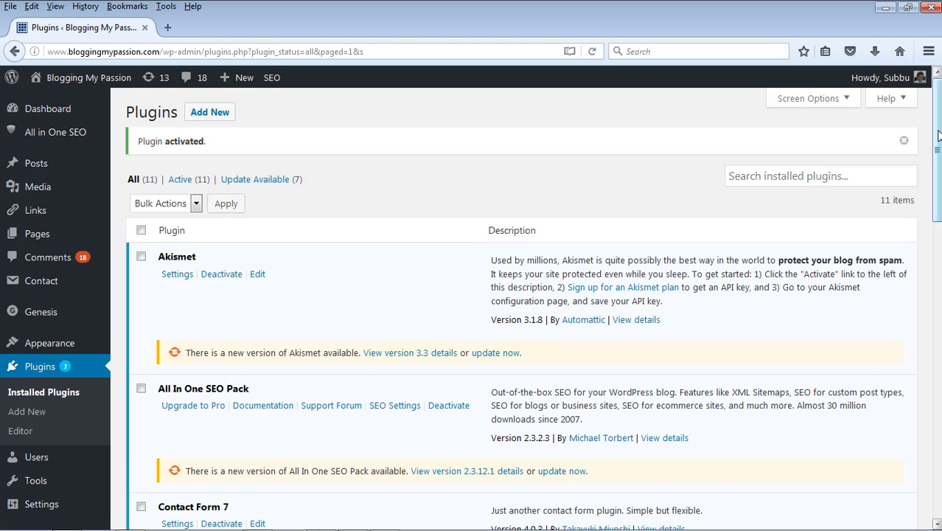
- Open the Meta Slider admin page from the installed plugins list and create a first slideshow
scroll(516, 310, "down", 10)
scroll(516, 309, "down", 3)
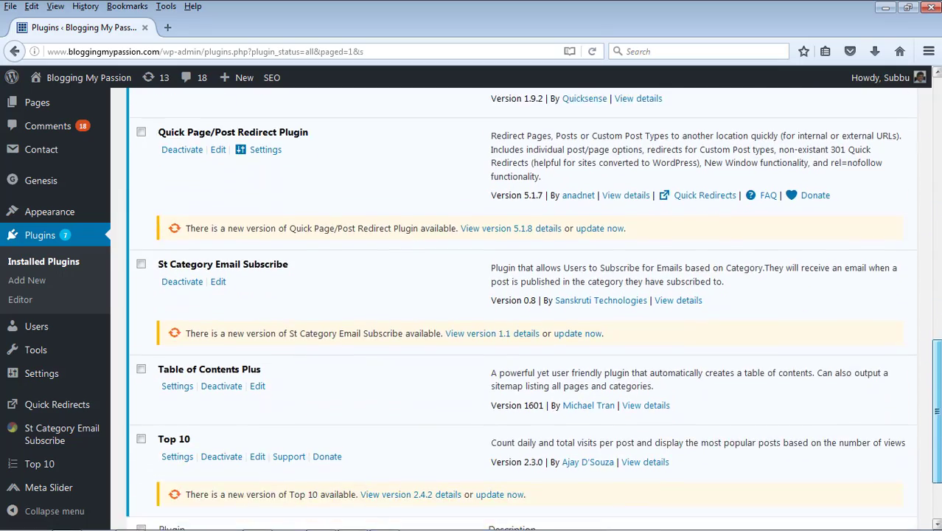
scroll(516, 309, "up", 2)
scroll(392, 236, "up", 2)
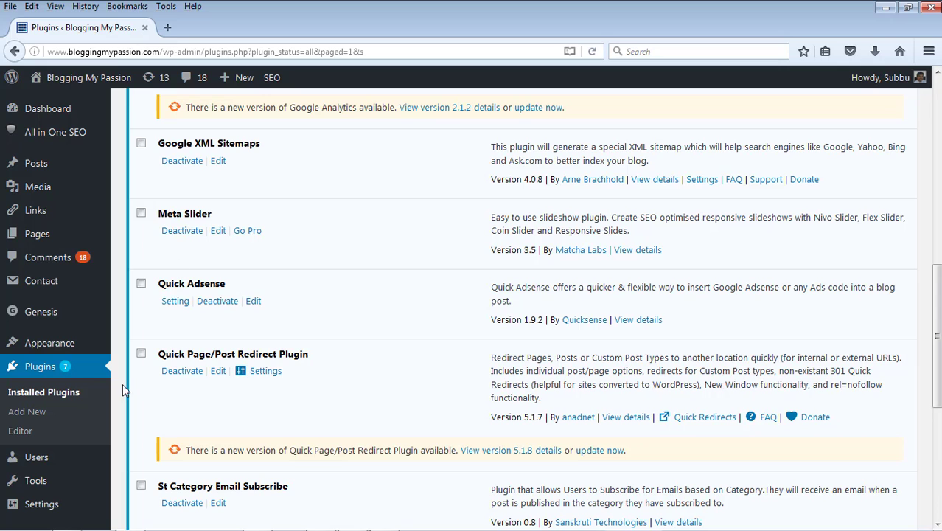
left_click_drag(939, 310, 938, 391)
mouse_move(57, 490)
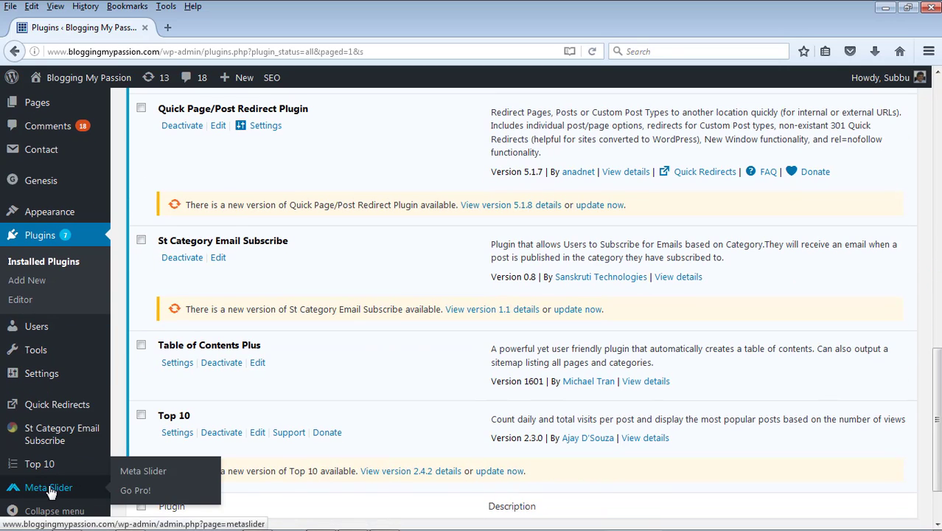
left_click(135, 474)
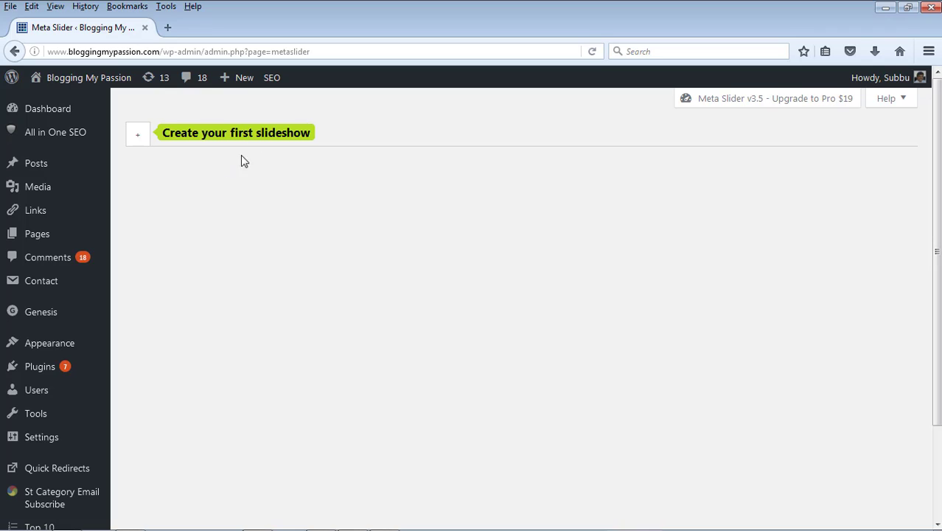
left_click(137, 140)
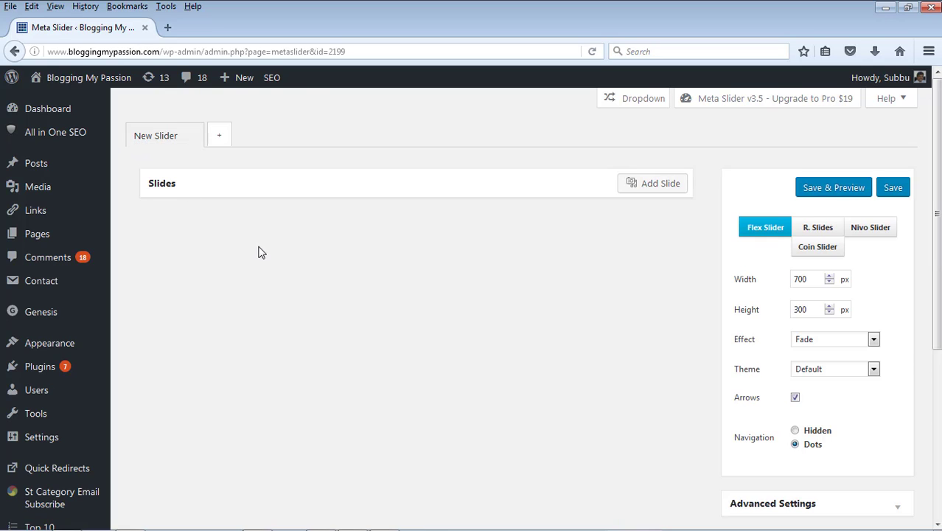
- Open the slide image chooser and look at its file upload and media library sources
left_click(662, 187)
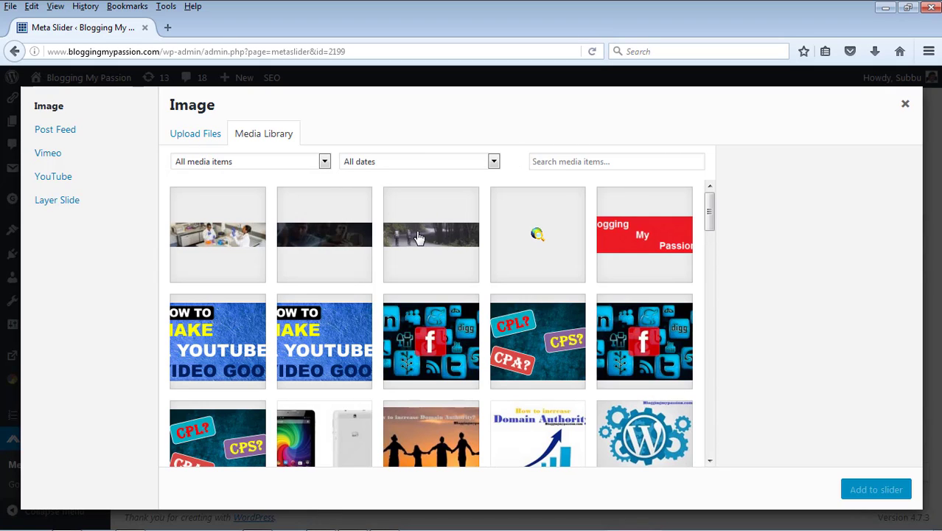
left_click(200, 141)
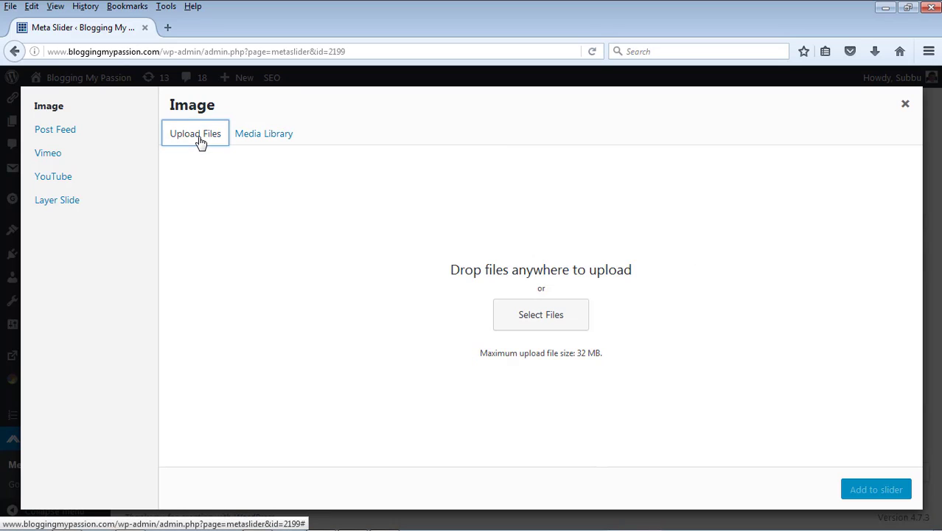
left_click(257, 135)
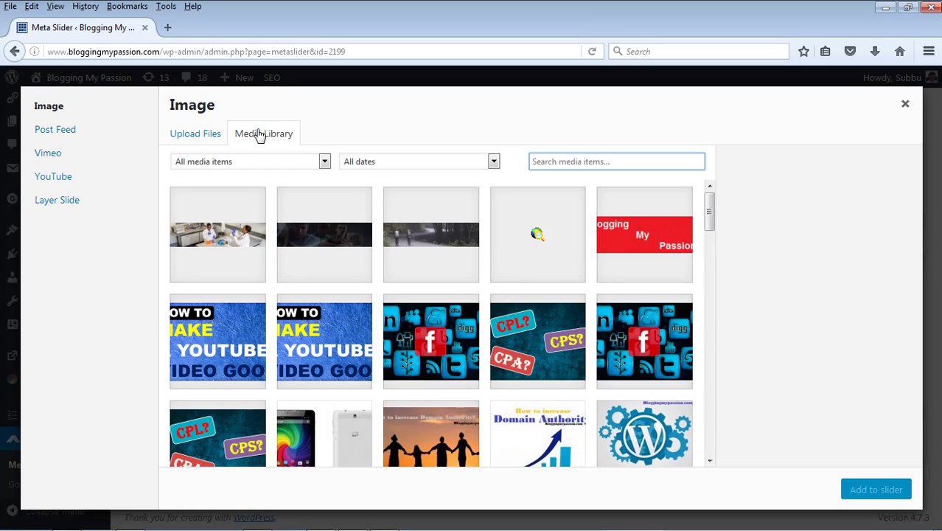
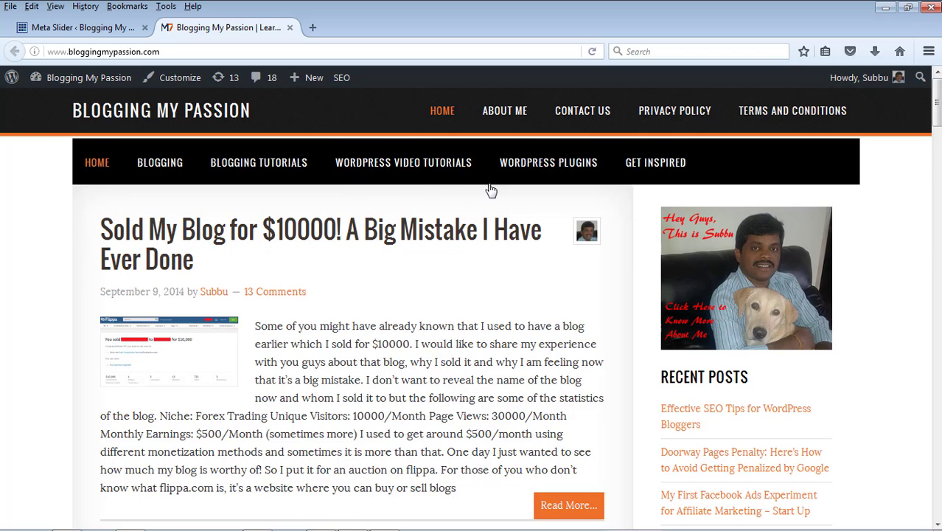
- Review the new slideshow's advanced settings, and check the blog homepage where the slider is missing before returning to the slideshow editor
left_click(103, 28)
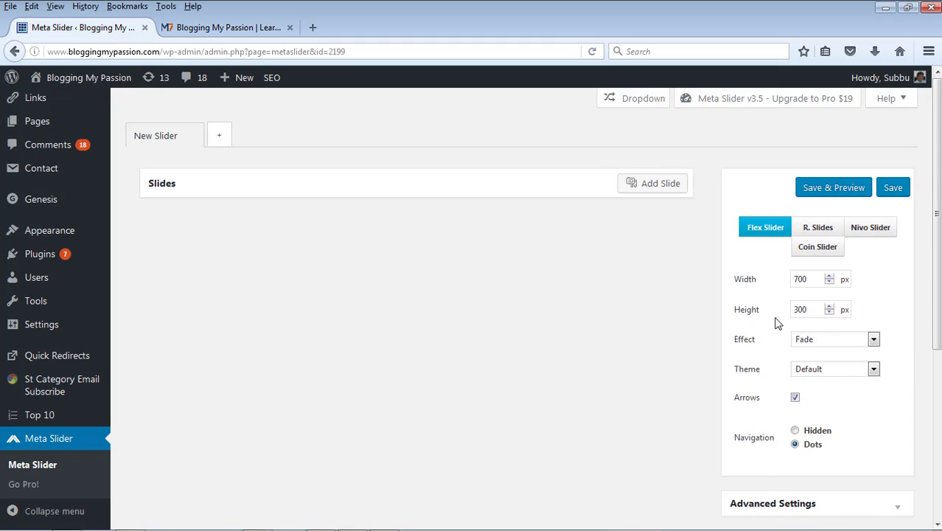
left_click(895, 507)
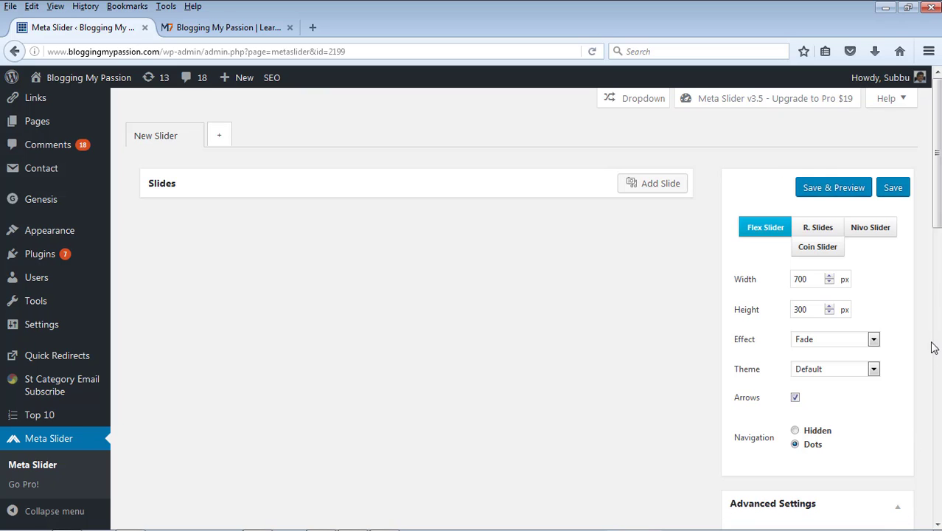
left_click_drag(938, 214, 938, 332)
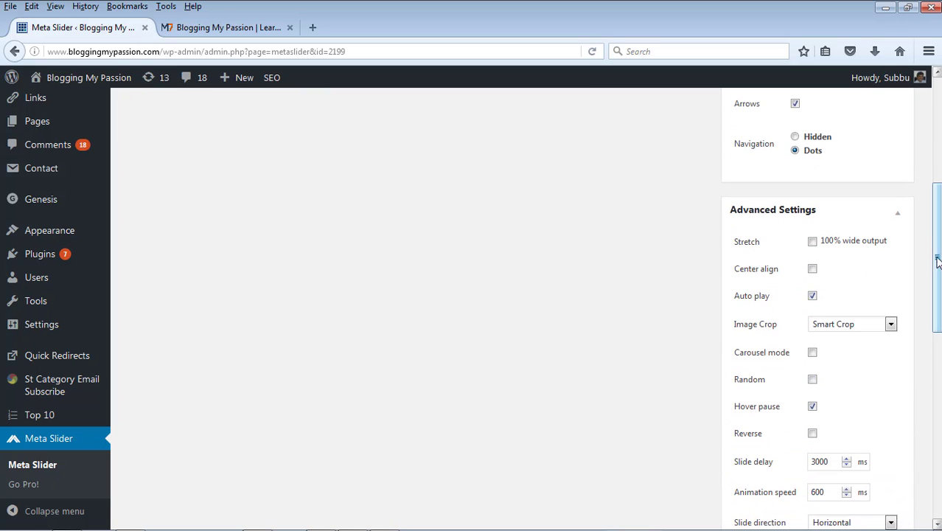
left_click_drag(938, 263, 938, 165)
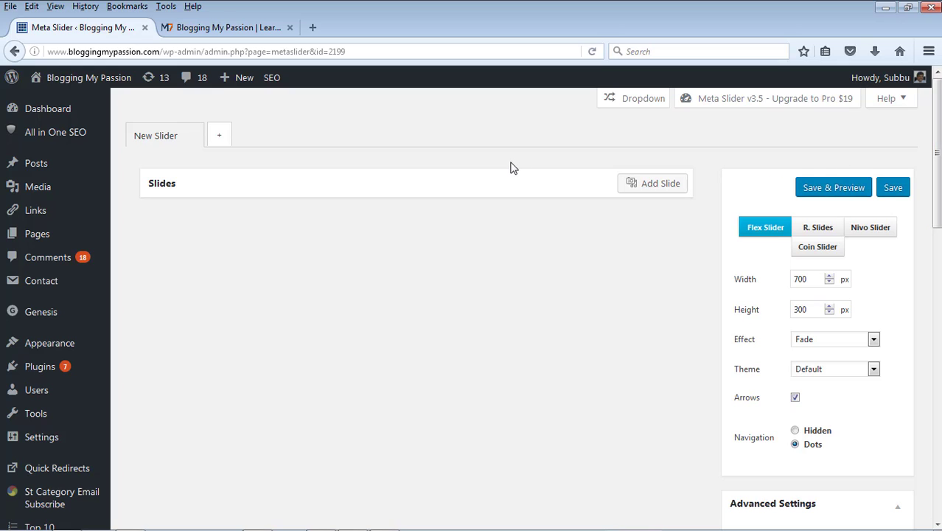
key("ctrl+Tab")
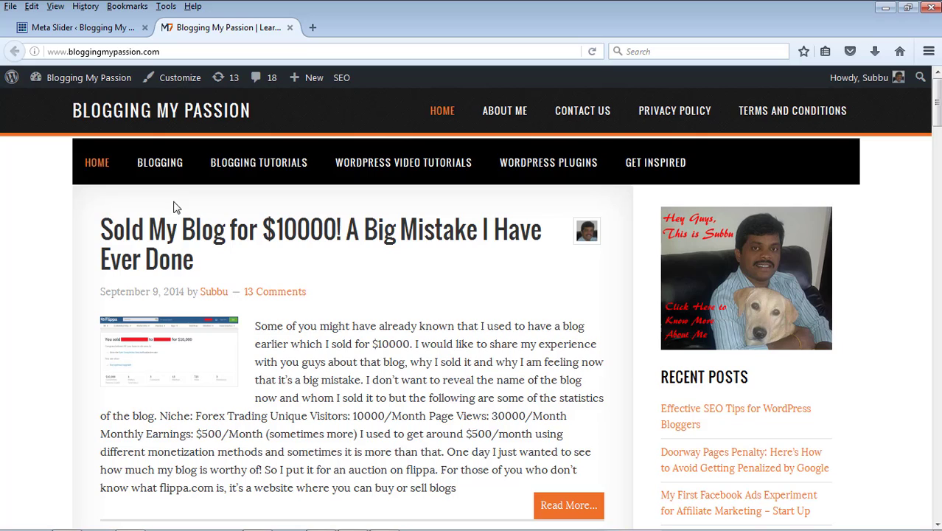
left_click(89, 29)
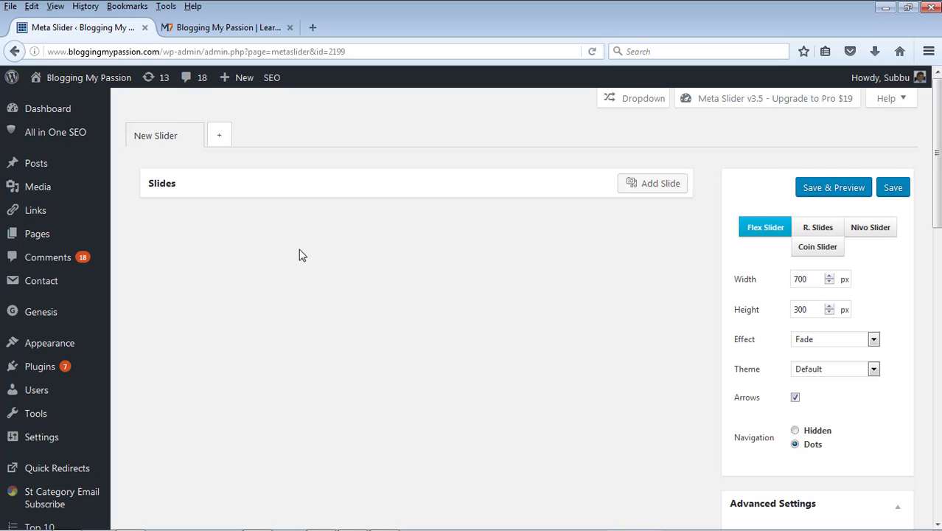
- Add the laboratory image Image3.jpg from the media library as a slide in the new slideshow
left_click(655, 186)
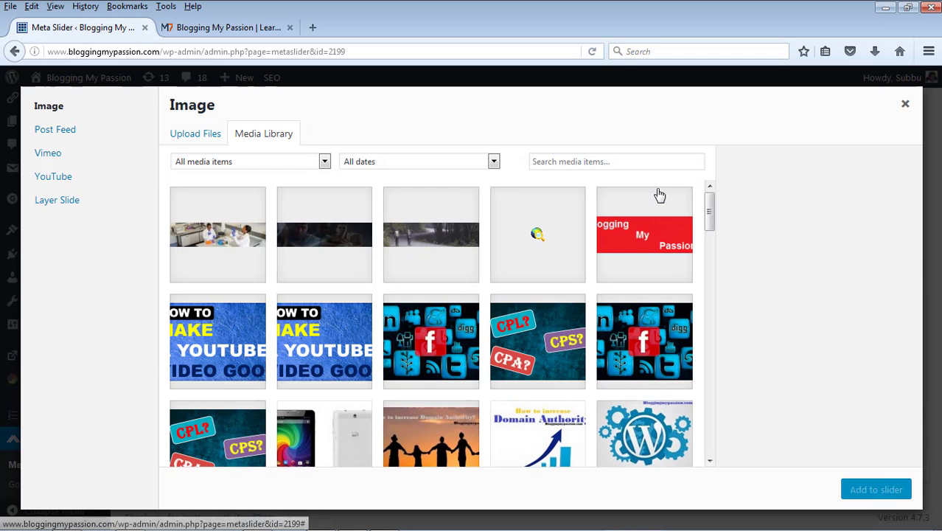
left_click(223, 241)
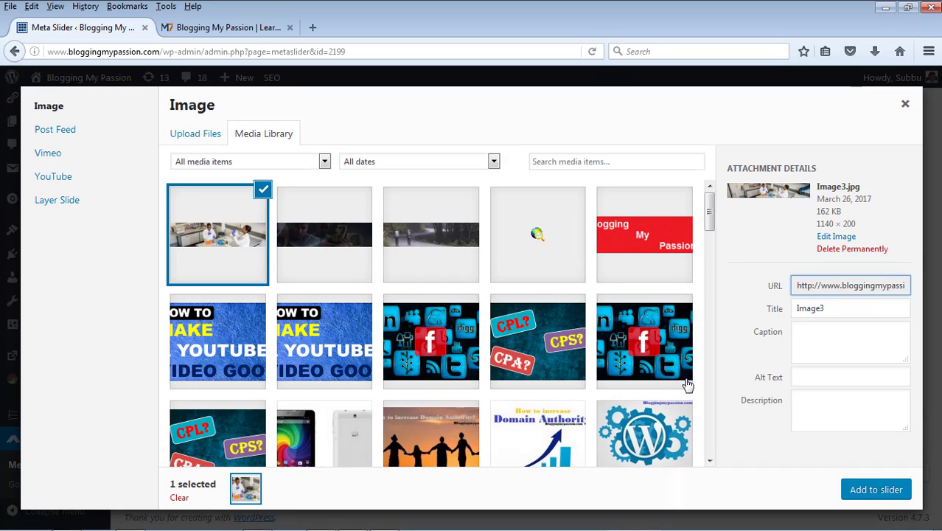
left_click(856, 494)
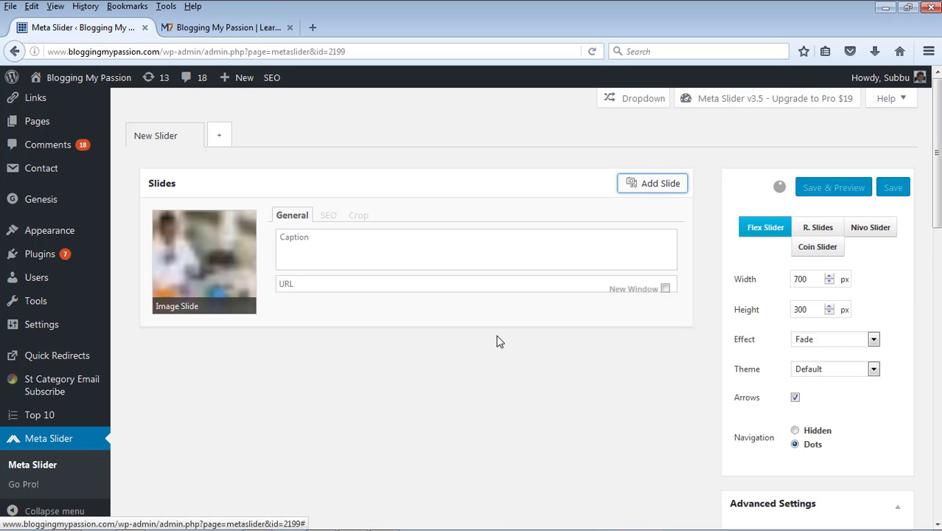
- Look through the new image slide's General, SEO and Crop options
left_click(327, 220)
left_click(303, 218)
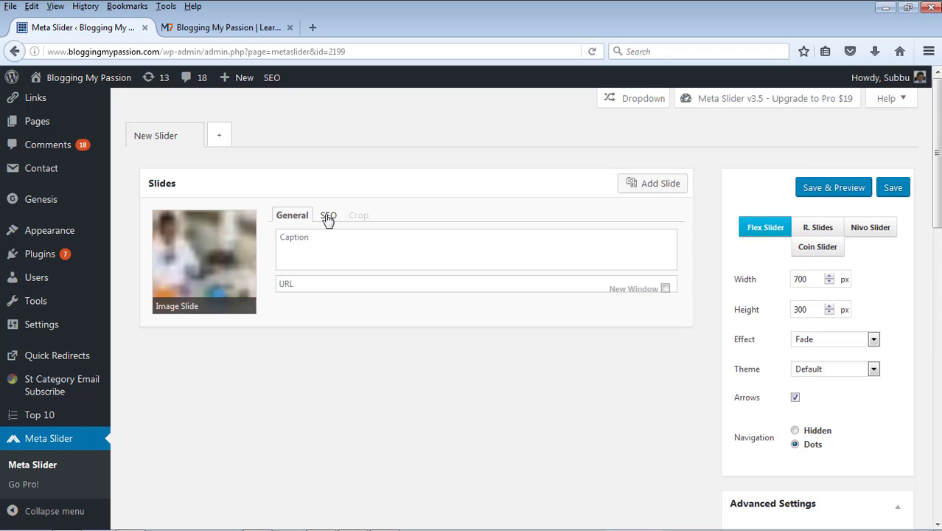
left_click(326, 218)
left_click(356, 219)
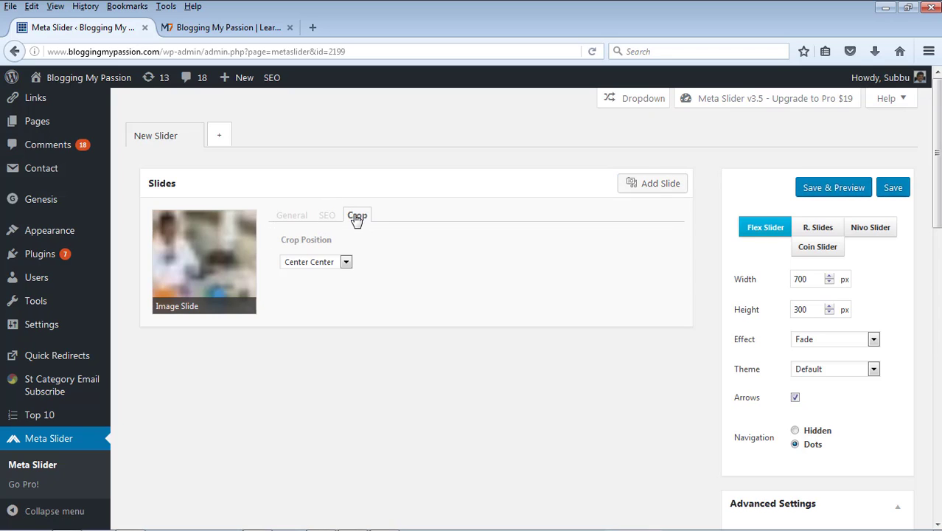
- Caption the laboratory image slide "Blogging Tutorials", matching the blog's navigation entry
left_click(287, 217)
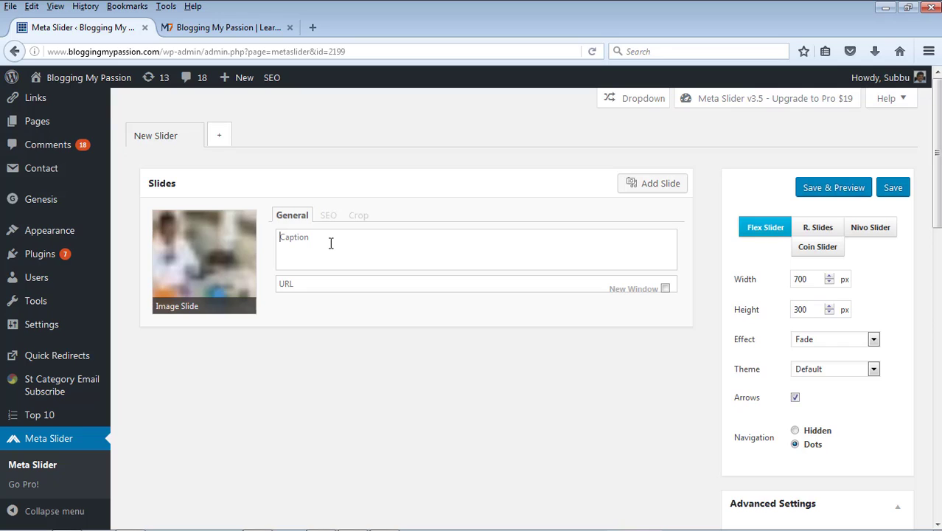
type("Wordpress Tutorials")
left_click(249, 27)
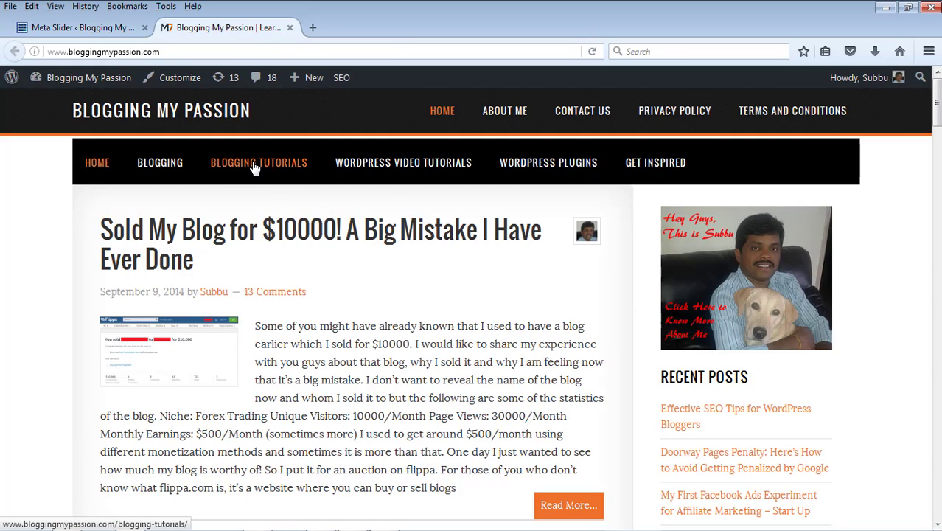
left_click(81, 27)
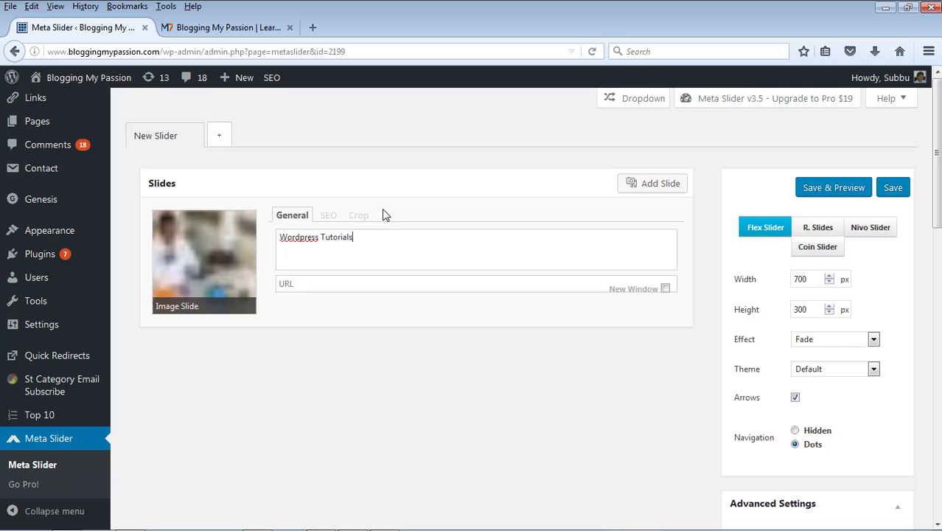
double_click(318, 238)
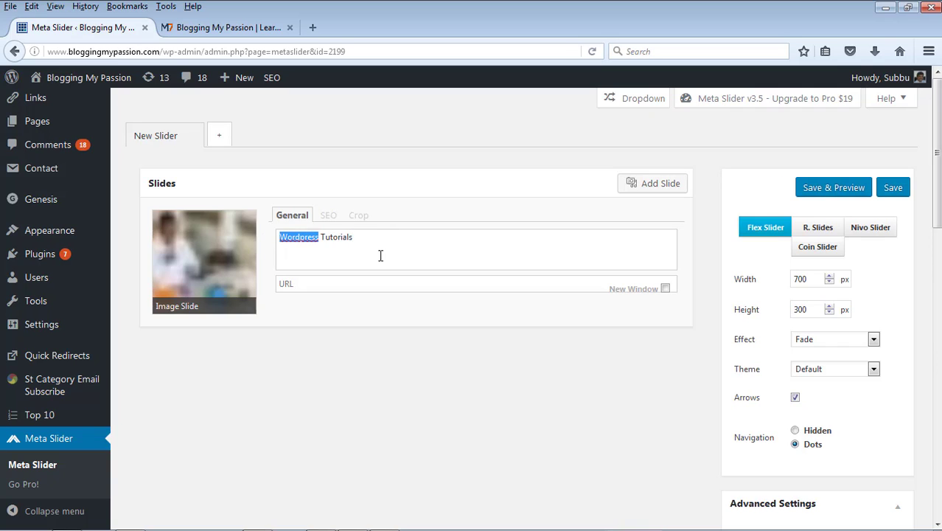
type("Blogging")
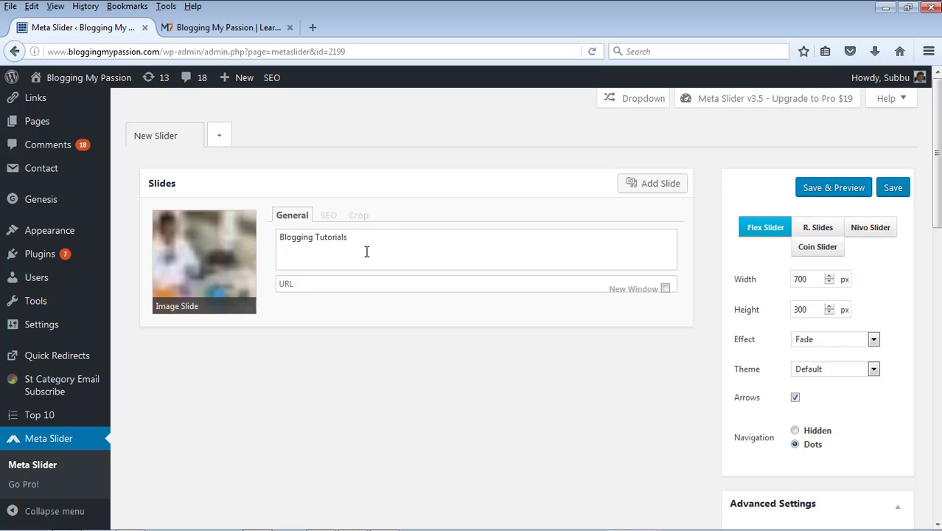
- Link the first slide to the blog's Blogging Tutorials page, copying its address from the homepage, and make it open in a new window
left_click(239, 27)
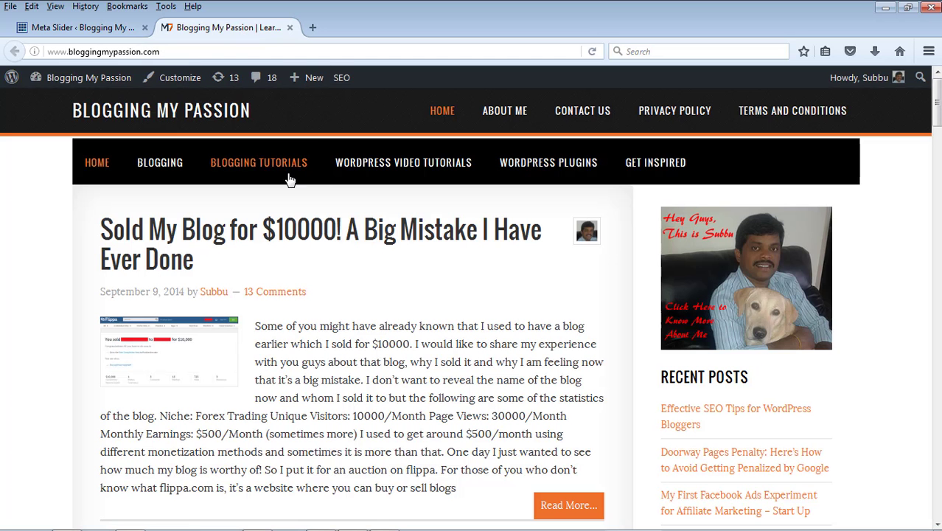
right_click(258, 159)
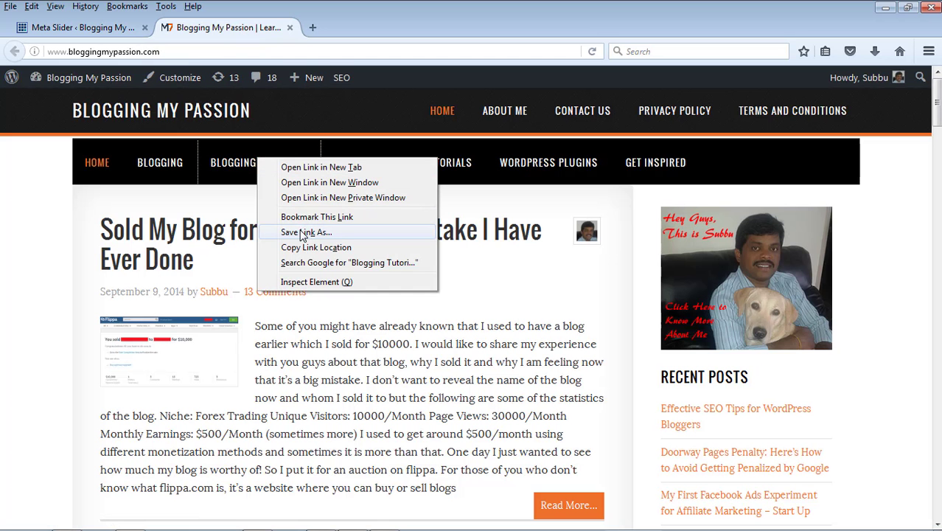
left_click(309, 249)
left_click(121, 31)
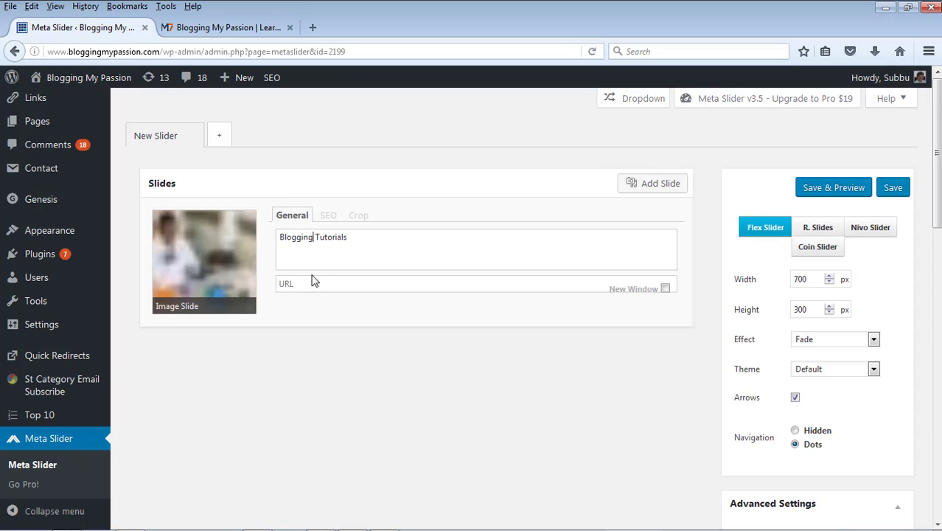
left_click(314, 281)
key("ctrl+v")
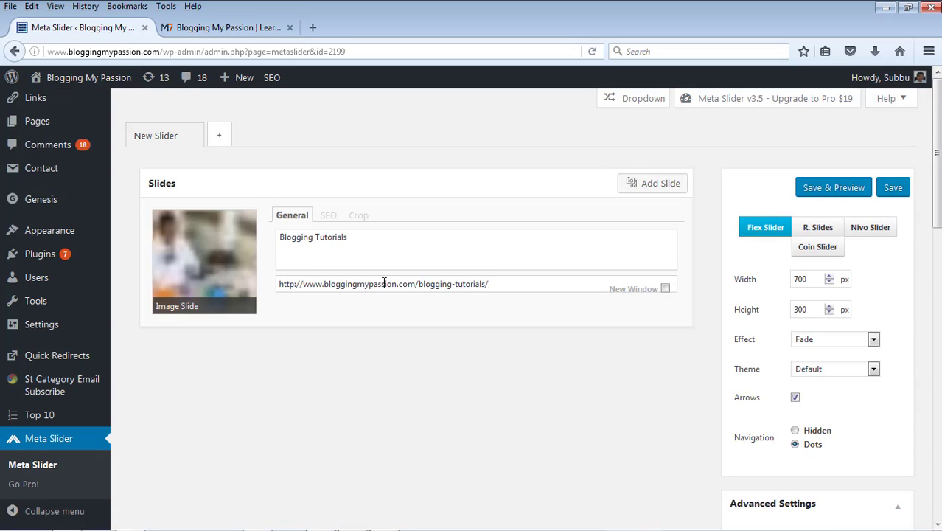
left_click(665, 289)
- Add the very dark banner image beside the laboratory photo in the media library as the second slide
left_click(660, 184)
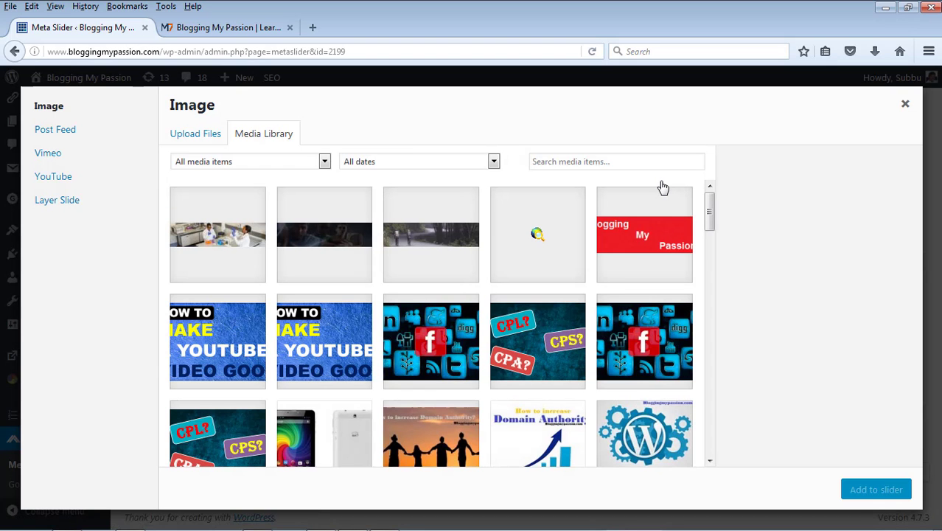
left_click(336, 235)
left_click(864, 489)
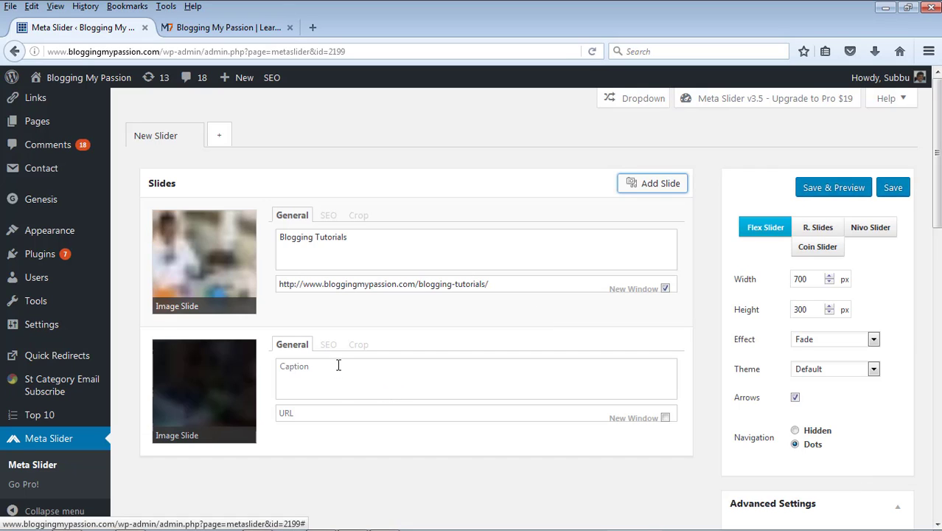
- Caption the second slide "Wordpress Video Tutorials" after checking the blog homepage's navigation entries
left_click(210, 28)
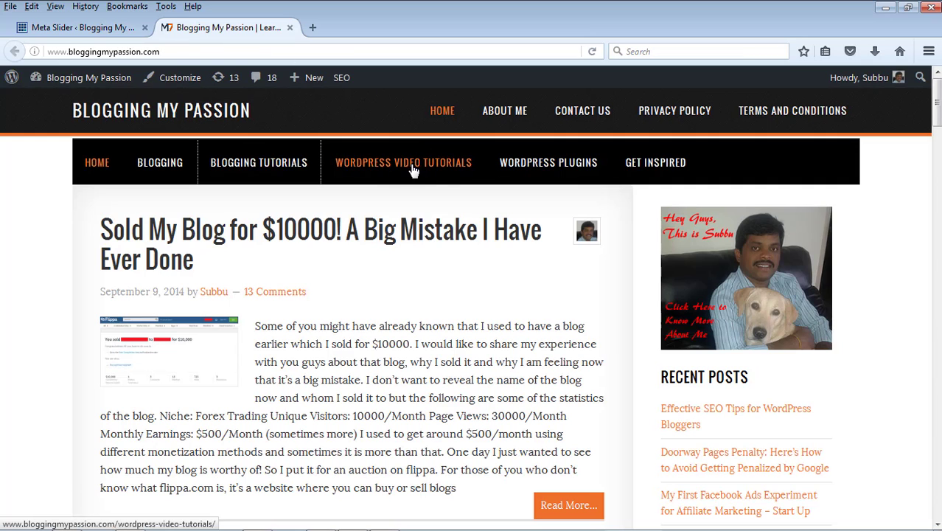
left_click(125, 28)
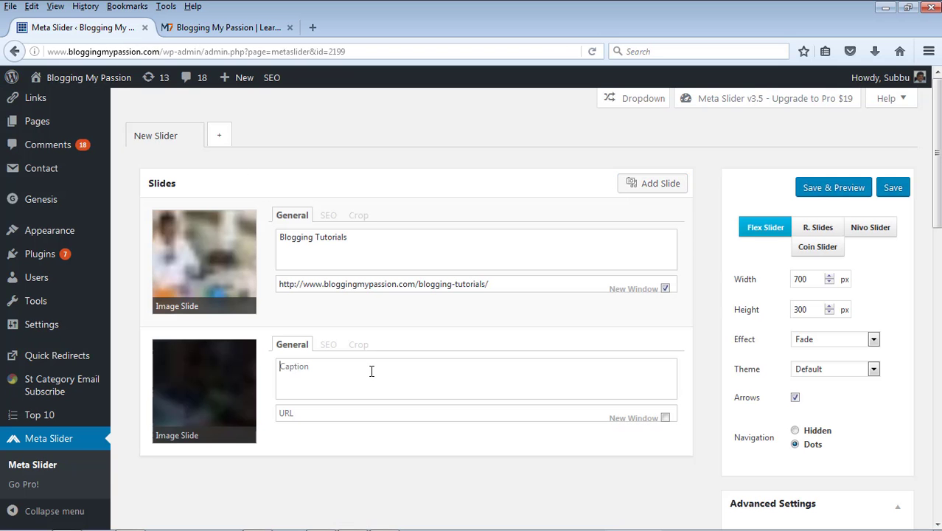
type("Wordpress Video Tuto")
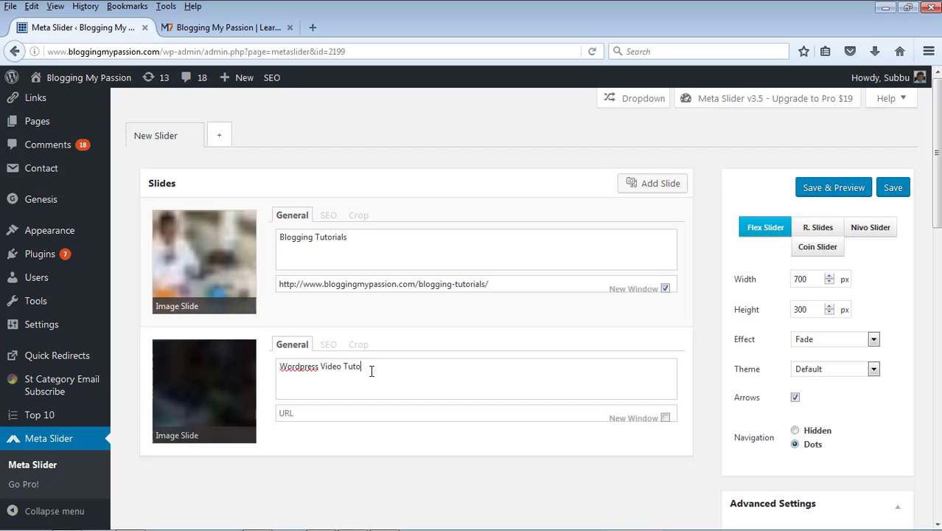
type("rials")
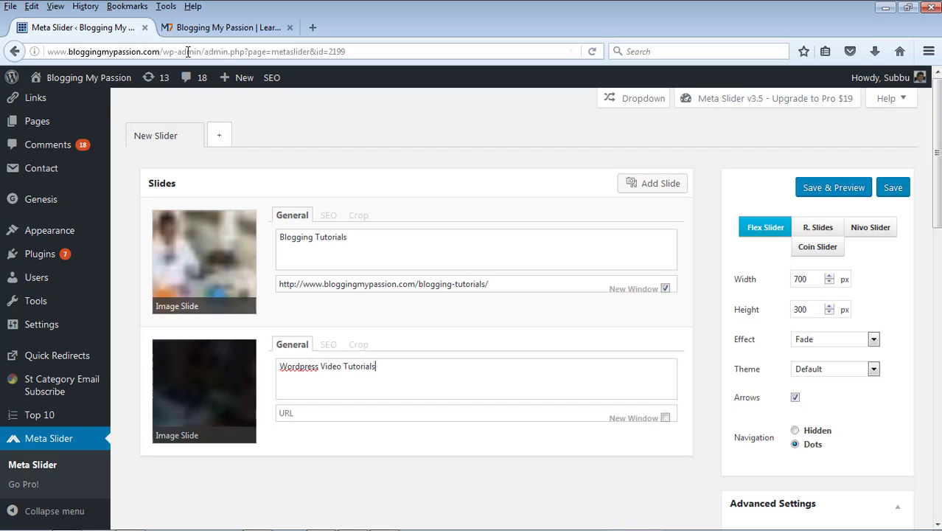
- Link the second slide to the blog's WordPress Video Tutorials page, copied from the homepage, and make it open in a new window
left_click(210, 28)
right_click(424, 168)
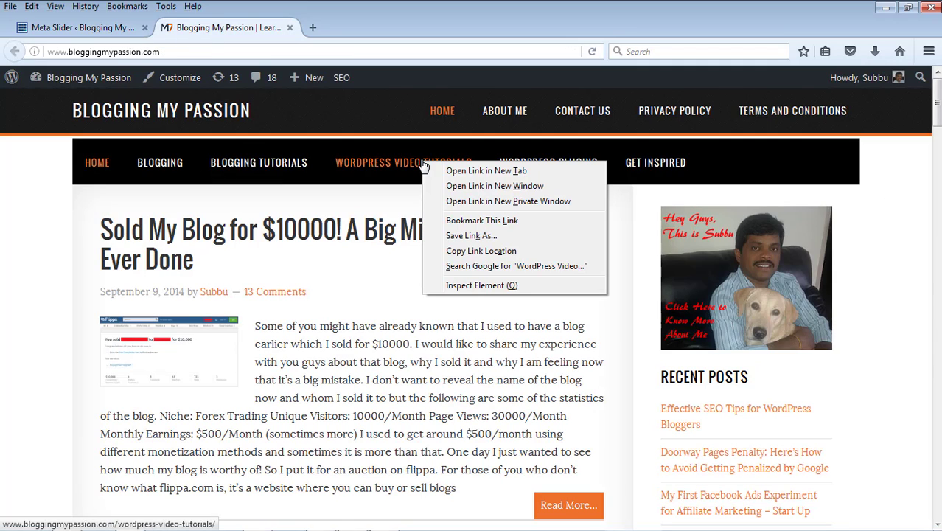
left_click(472, 254)
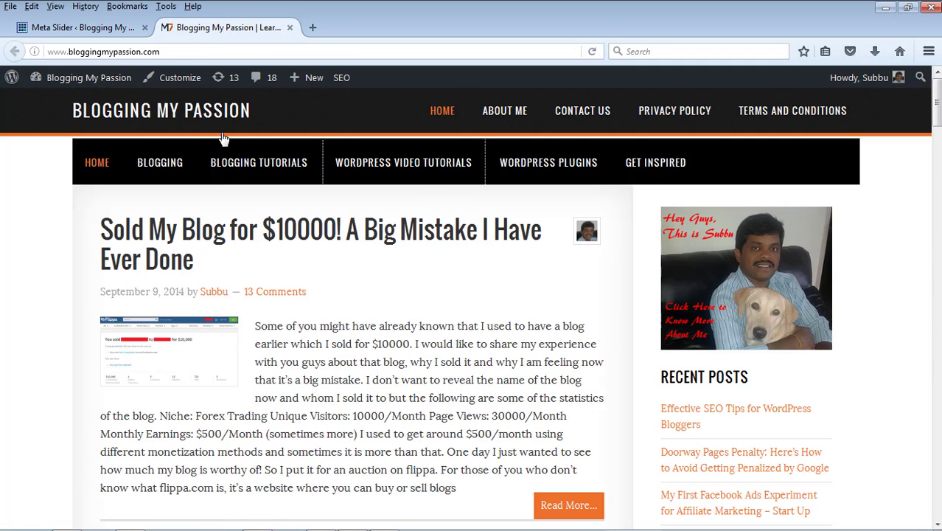
left_click(109, 31)
left_click(317, 411)
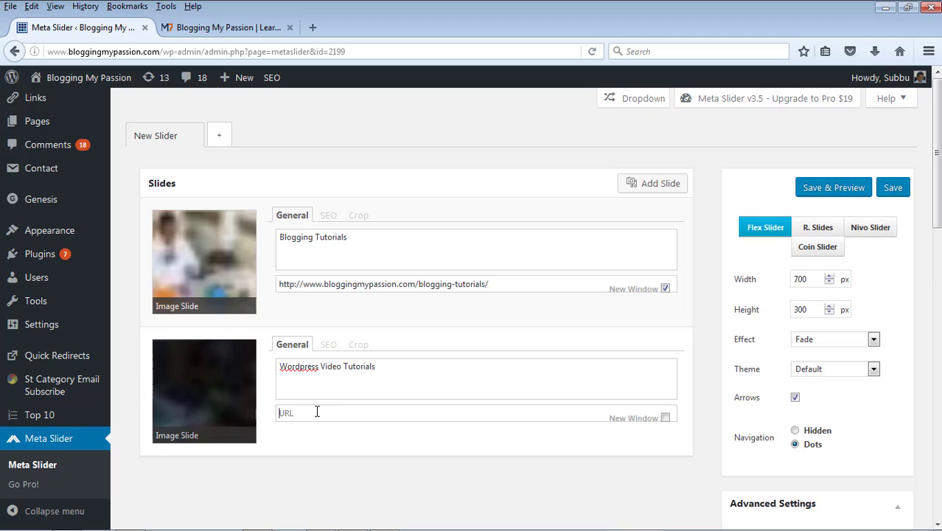
key("ctrl+v")
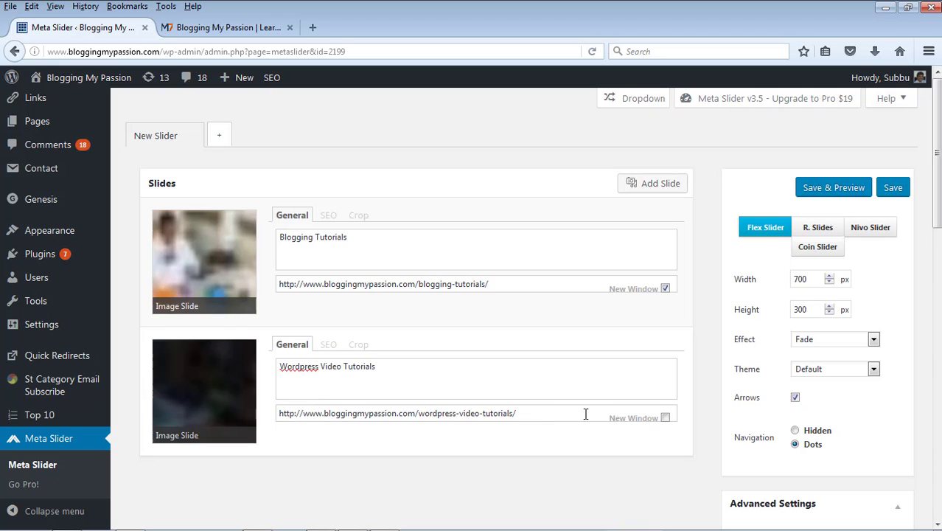
left_click(665, 418)
- Add the grey image of people on a tree-lined road from the media library as the third slide
left_click(664, 184)
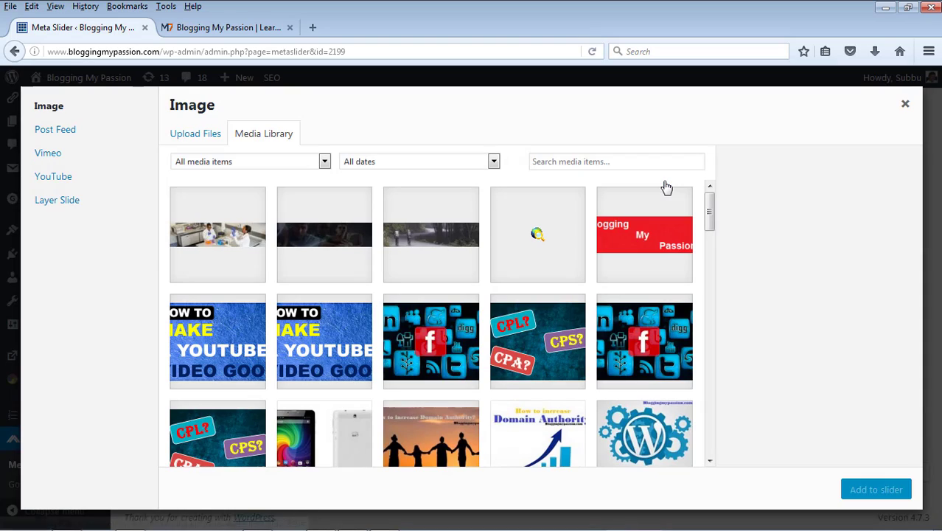
left_click(430, 241)
left_click(875, 489)
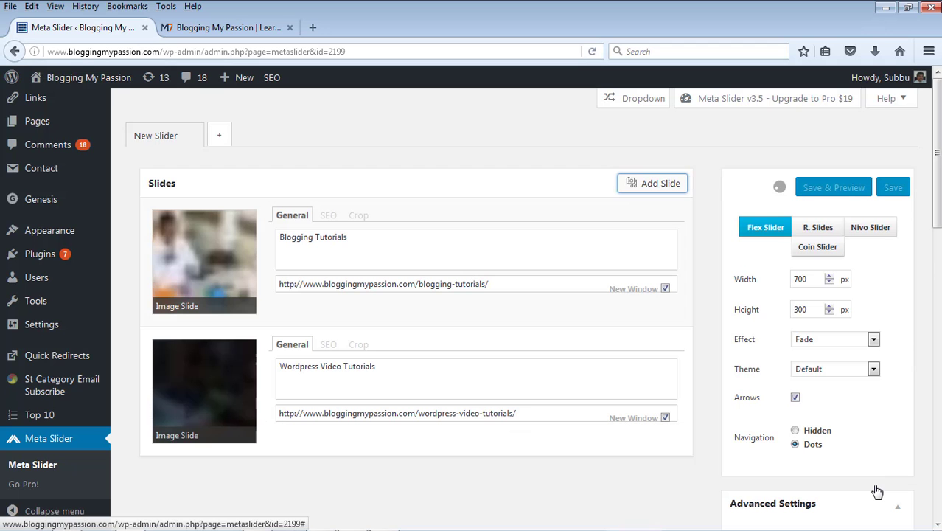
- Set the third slide's URL to the blog's WordPress Plugins category page, copying the link address from the homepage
scroll(446, 331, "down", 3)
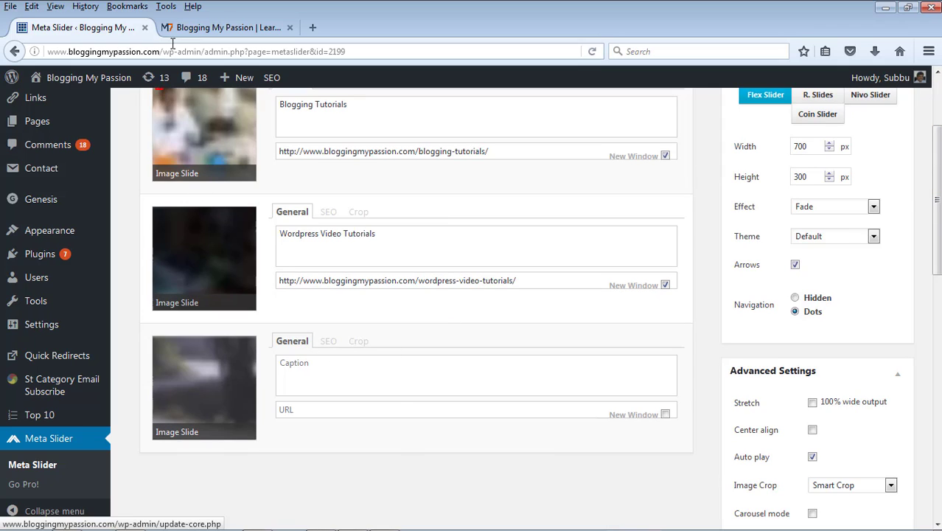
left_click(208, 28)
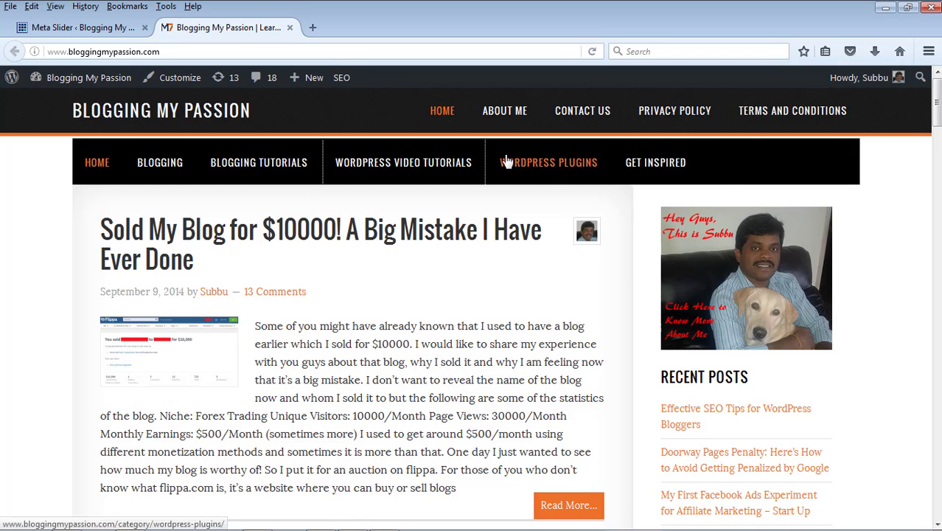
right_click(550, 167)
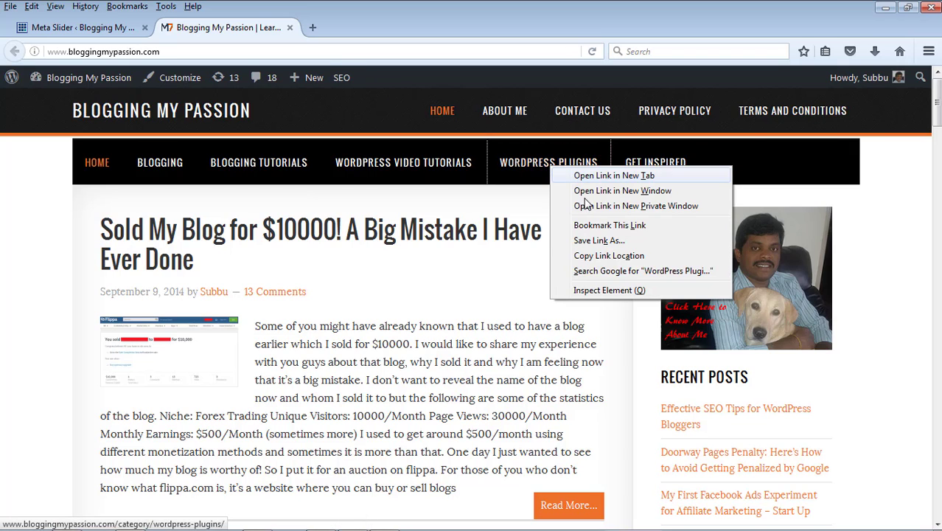
left_click(594, 255)
left_click(59, 27)
left_click(321, 409)
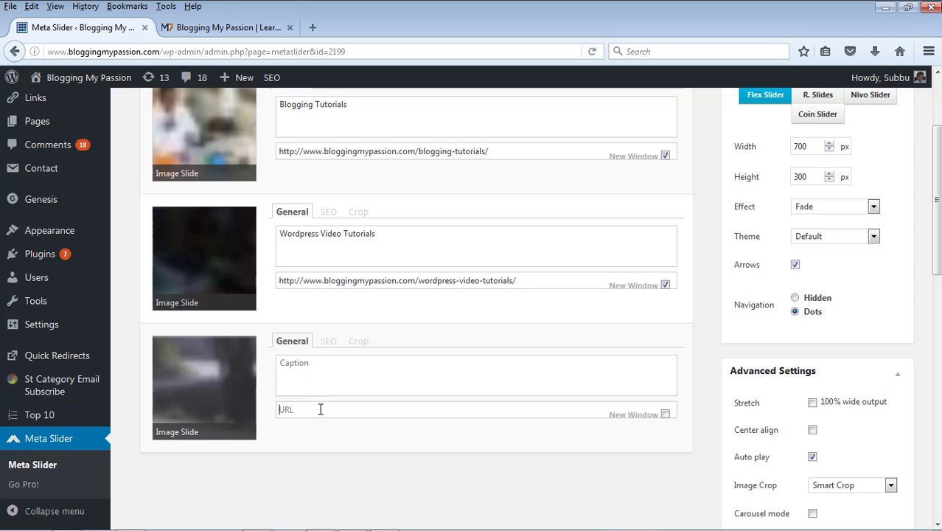
key("ctrl+v")
- Caption the third slide "Wordpress Plugins" and make its link open in a new window
left_click(221, 29)
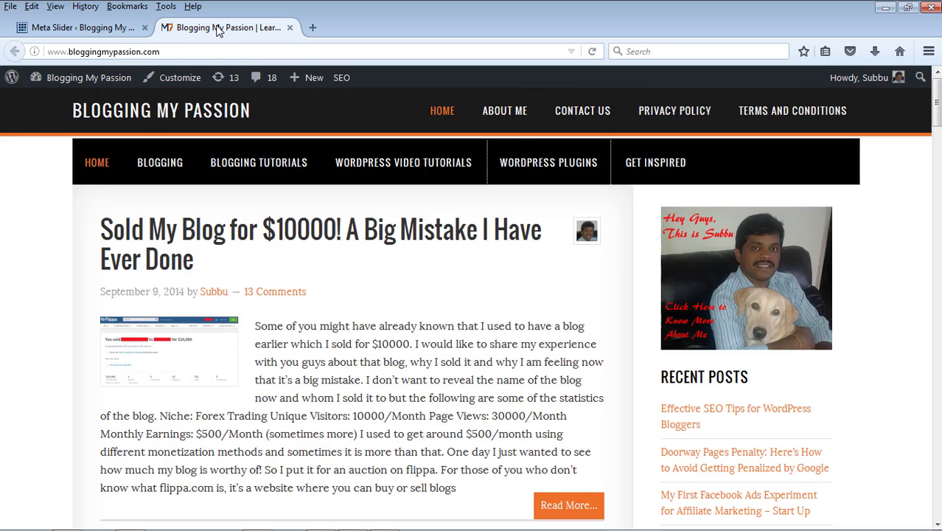
left_click(92, 28)
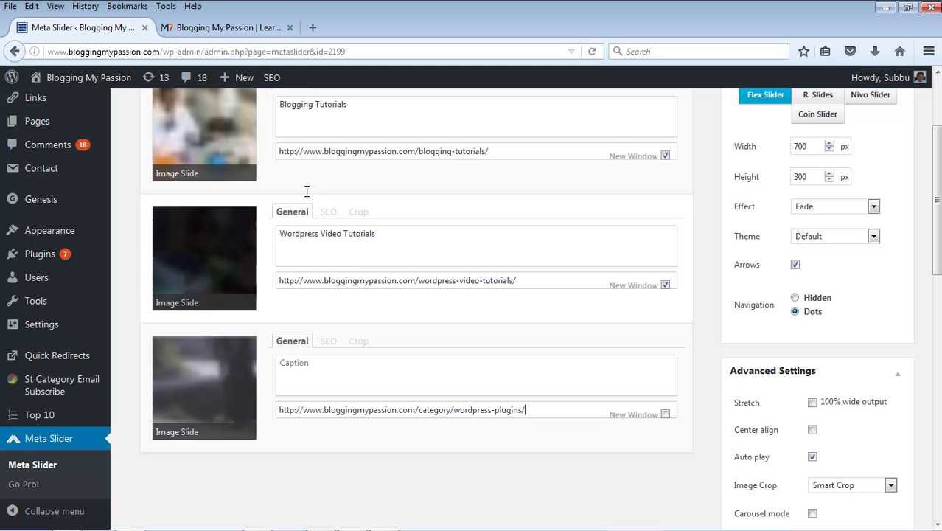
left_click(383, 385)
type("Wordpress Plugins")
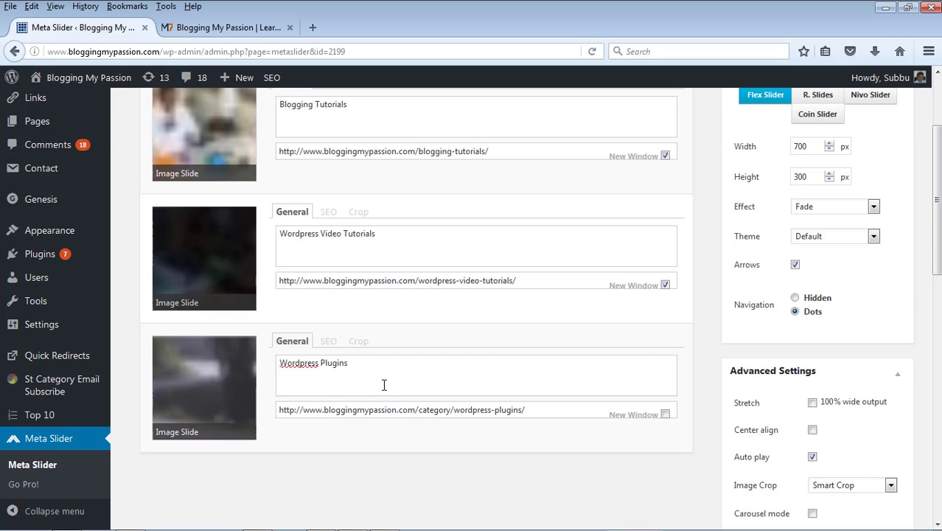
left_click(664, 413)
- Save the three-slide slideshow and preview it, closing the preview when done
left_click_drag(936, 254, 938, 199)
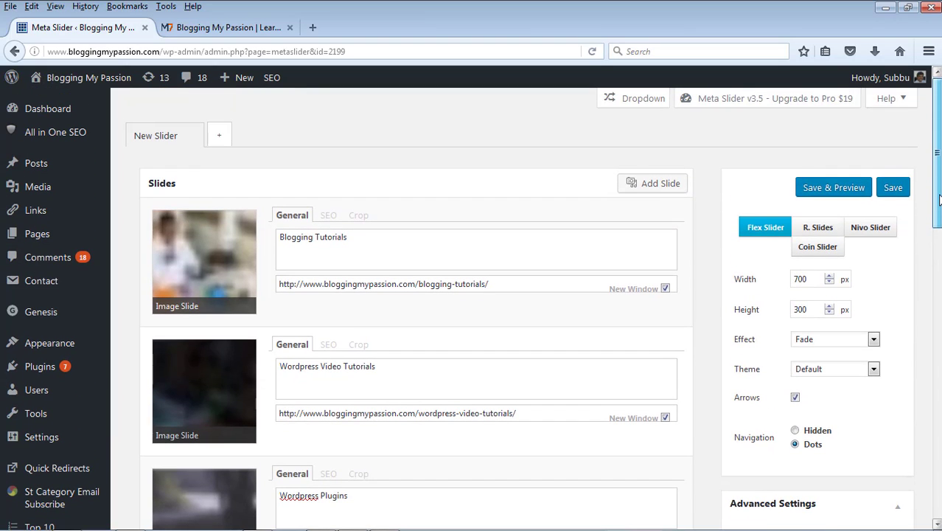
left_click(835, 189)
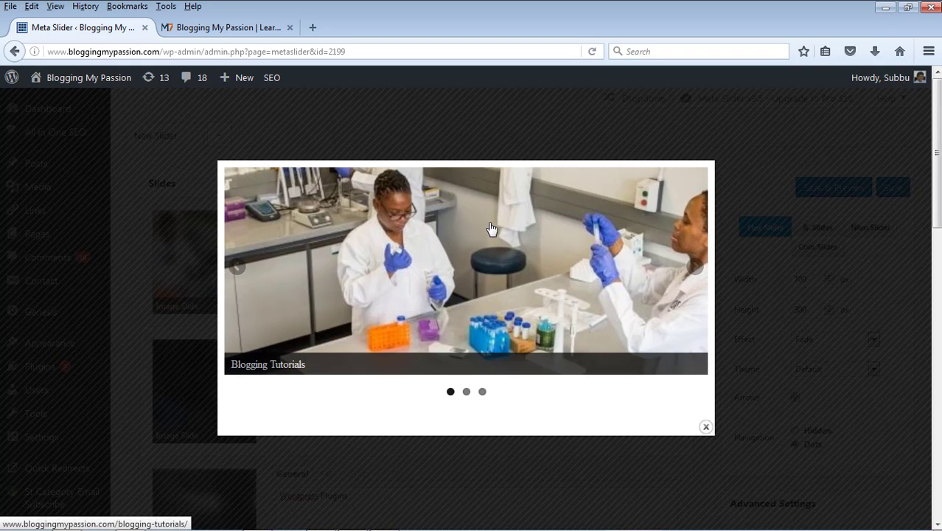
left_click(705, 426)
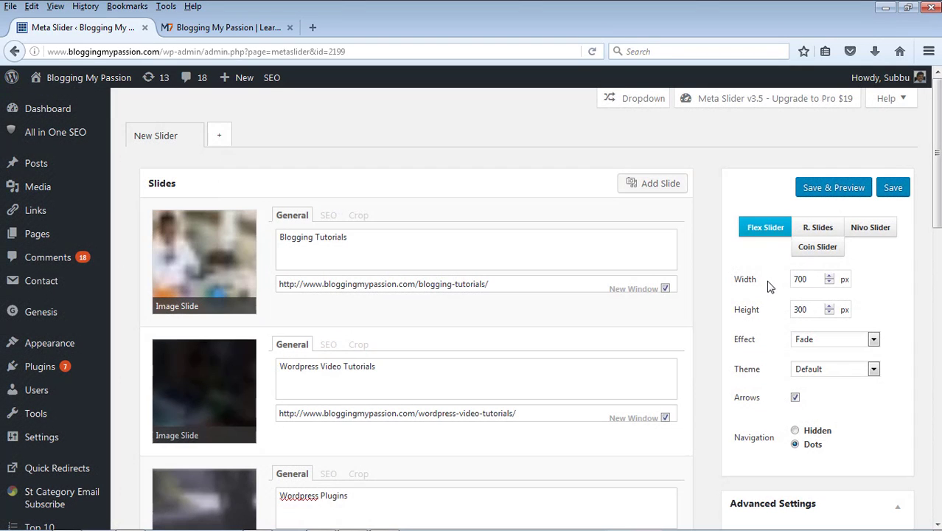
- Set the slideshow's width to 1140 px and height to 200 px, and save and preview it, advancing to the second slide
left_click(810, 279)
left_click_drag(810, 279, 759, 283)
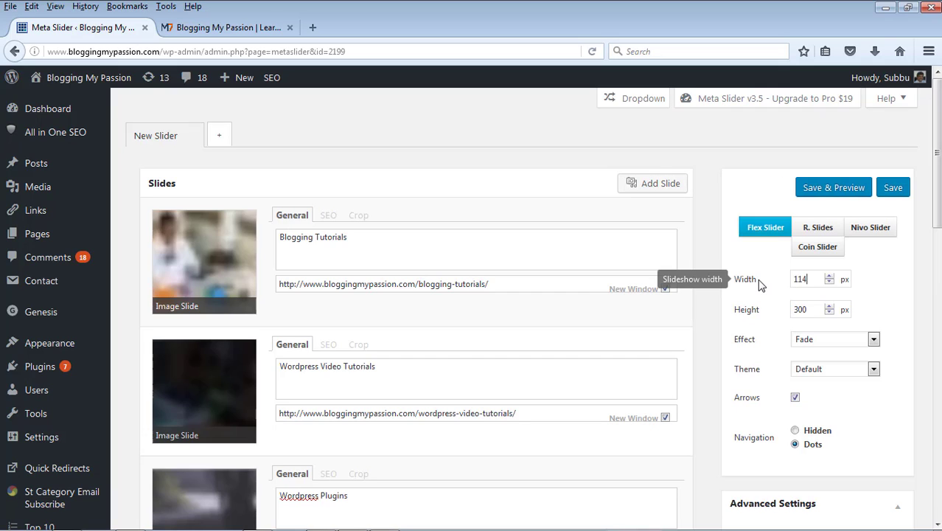
left_click_drag(813, 309, 769, 309)
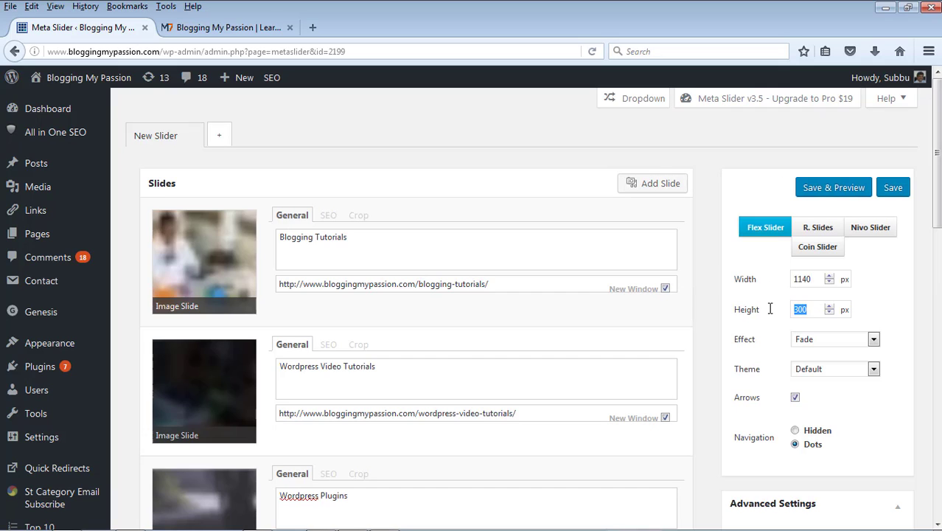
type("200")
left_click(820, 191)
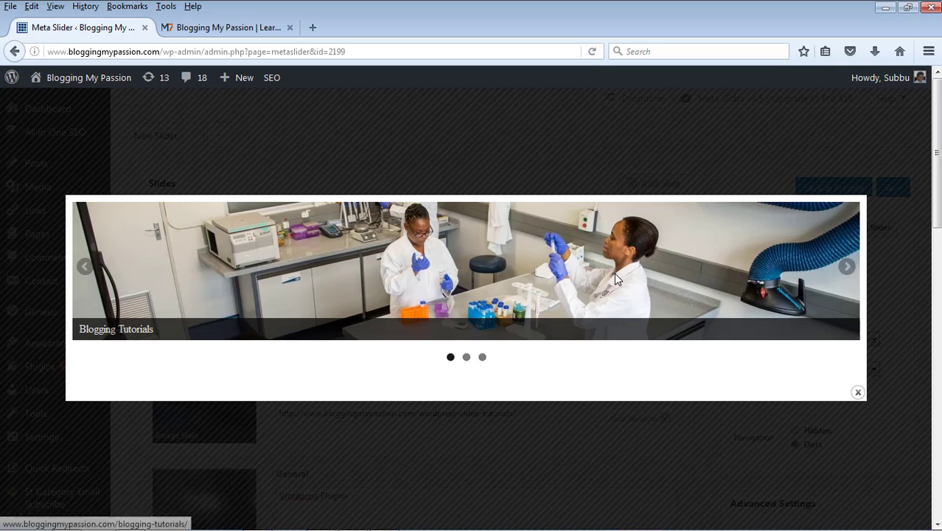
left_click(847, 269)
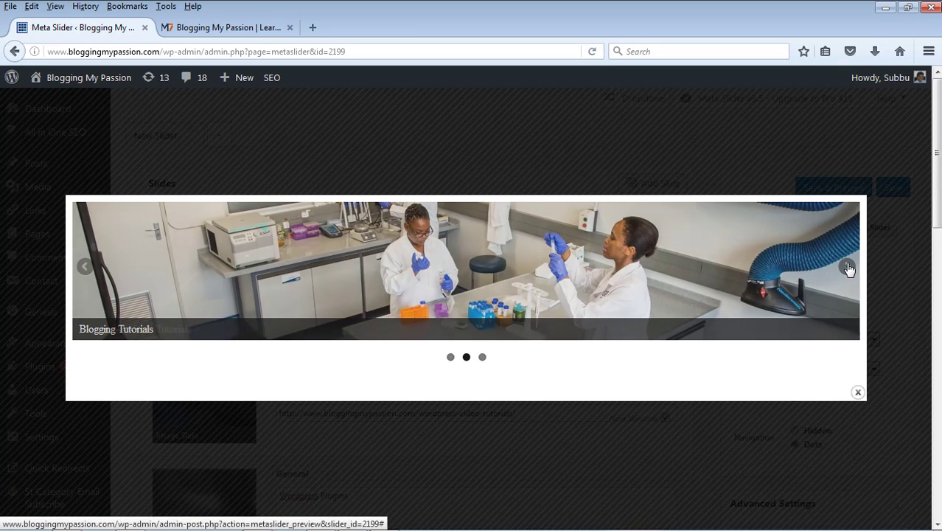
- Cycle through the slides in the preview, test the "Wordpress Video Tutorials" slide's link, and close the opened page and the preview
left_click(847, 268)
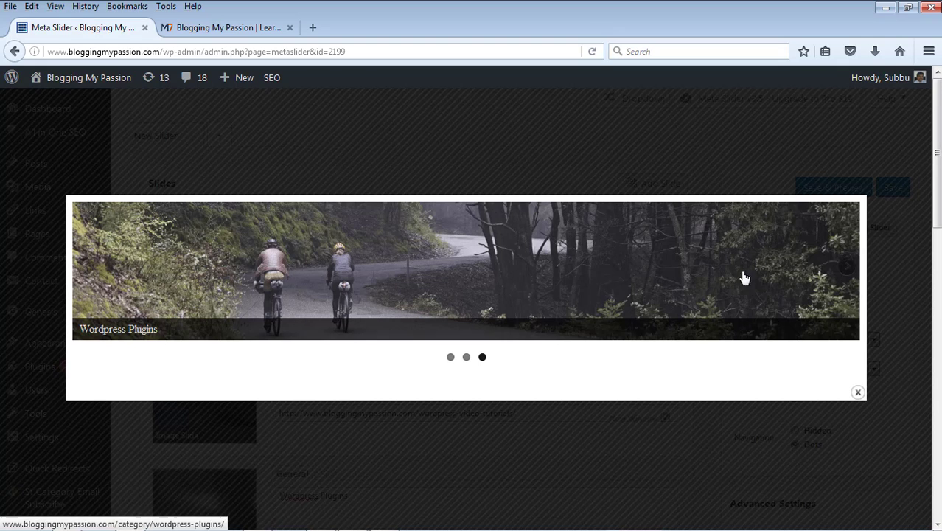
left_click(845, 269)
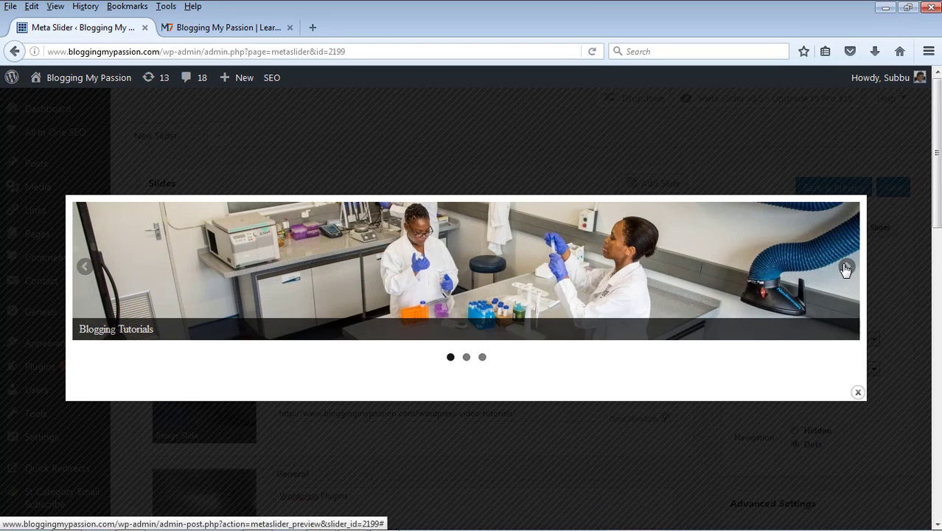
left_click(845, 269)
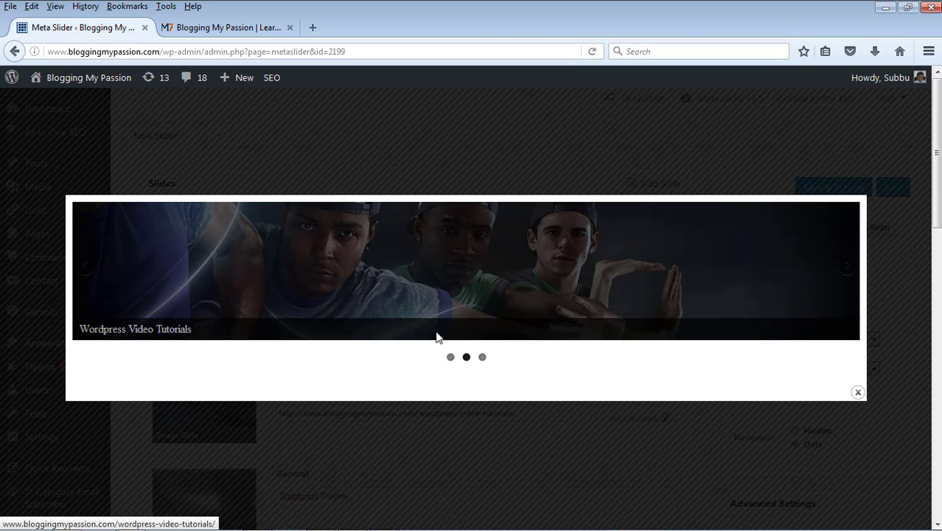
left_click(380, 275)
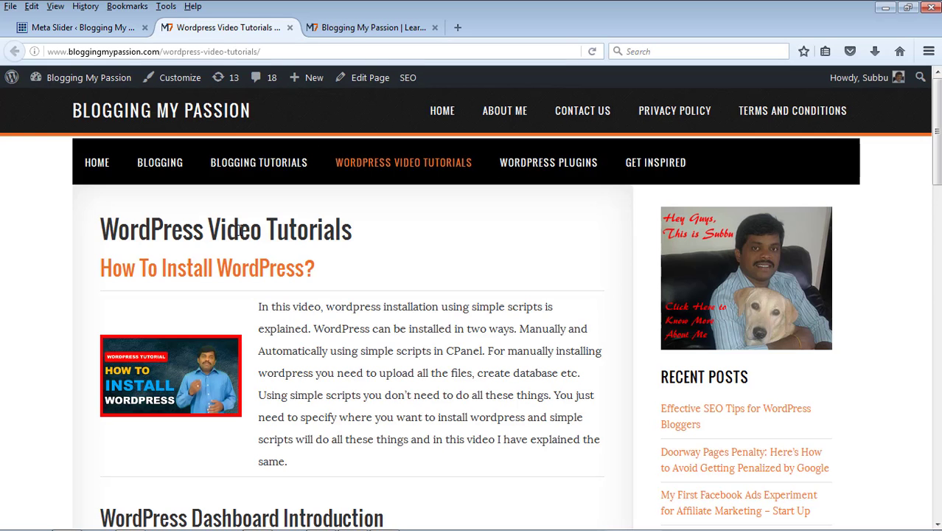
left_click(290, 28)
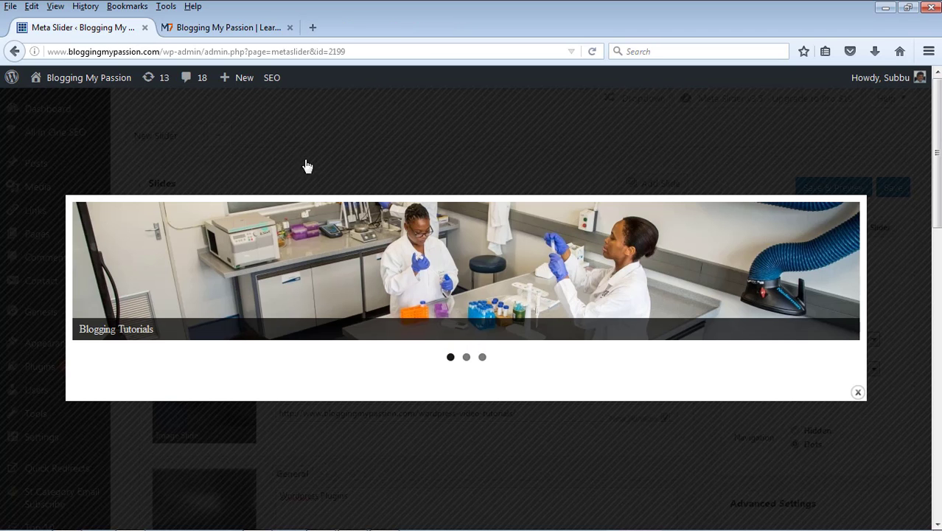
left_click(857, 392)
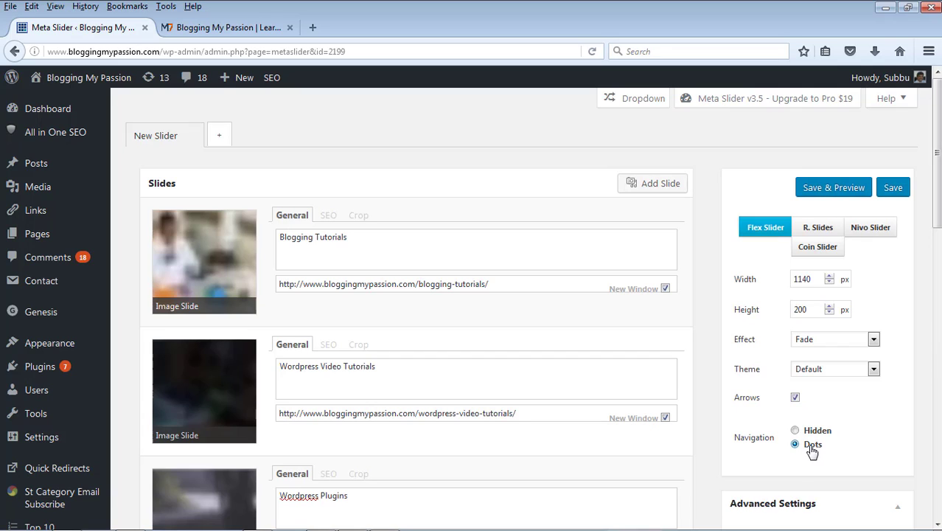
- Rename the slideshow "Home Page Slider" and save it
left_click(892, 189)
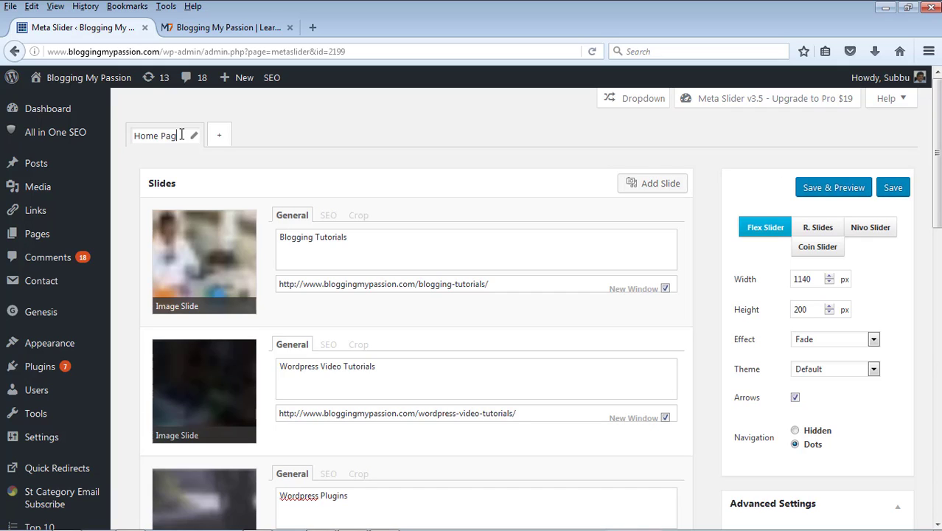
type("e Slider")
left_click(233, 164)
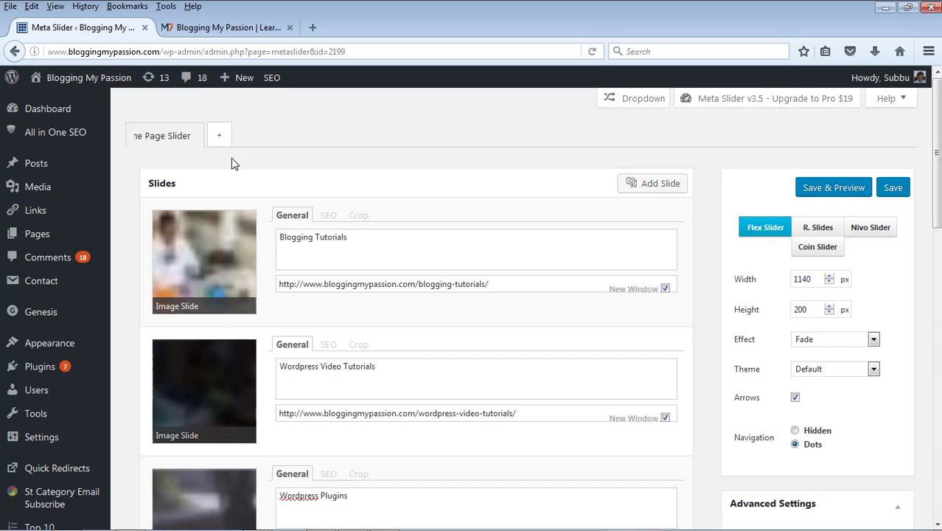
left_click(894, 189)
- Reload the blog's homepage, examine the area below its navigation menu, and return to the slideshow's admin page
left_click(221, 27)
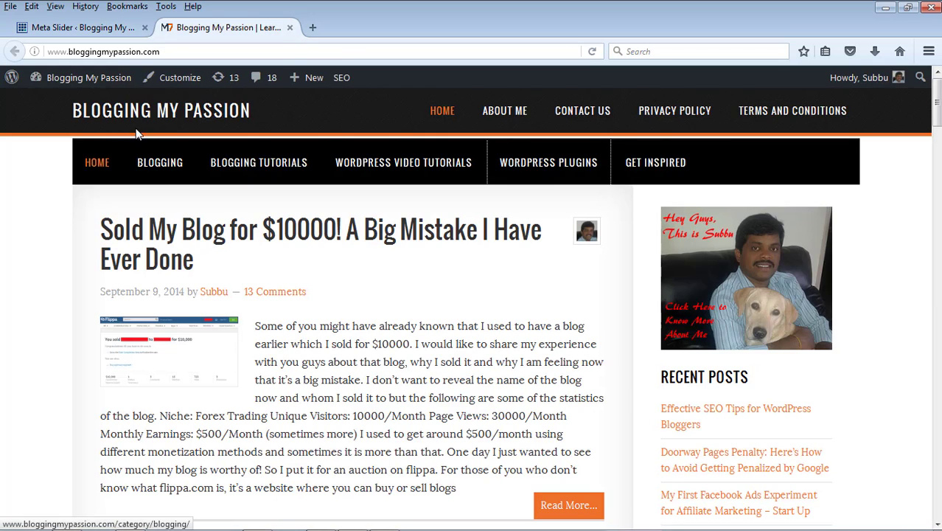
left_click(120, 112)
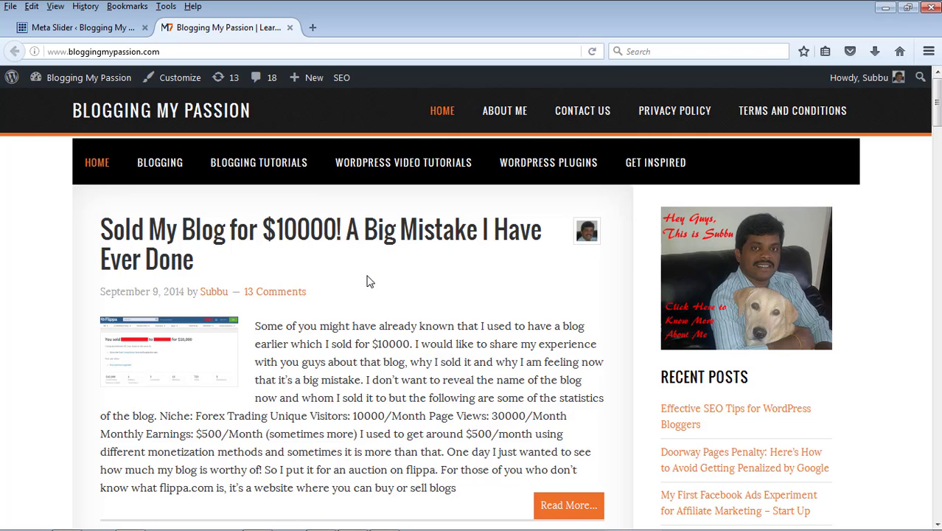
left_click(77, 28)
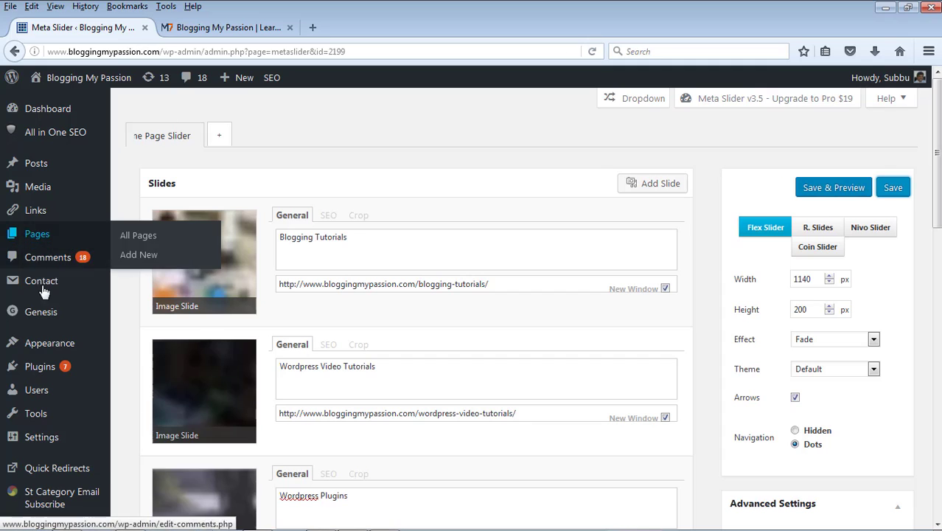
- Open the site's Widgets page and expand the Widget Section Below Header area, checking the homepage for where it belongs
left_click(149, 385)
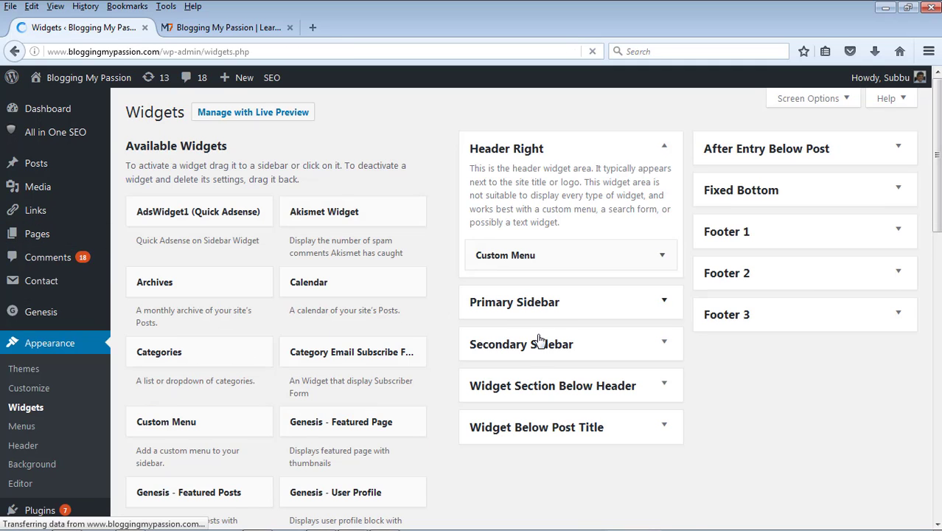
left_click(663, 385)
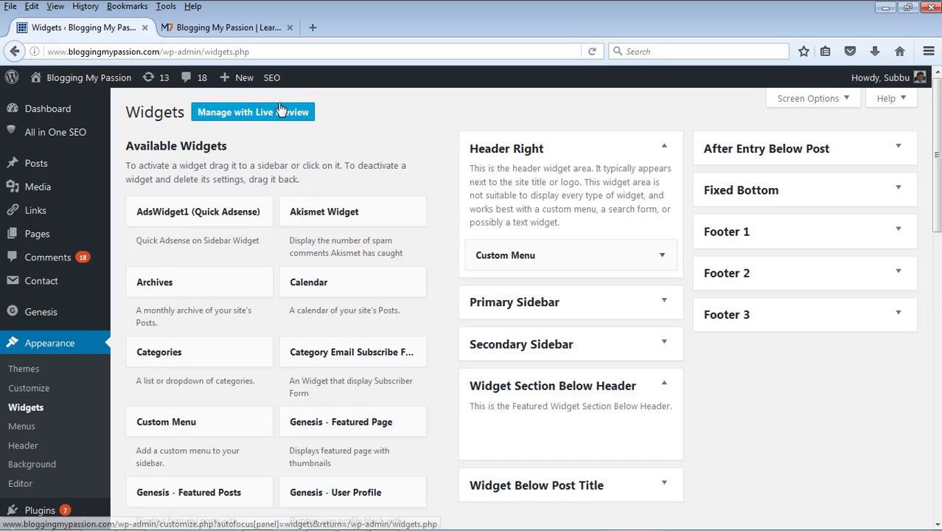
left_click(225, 28)
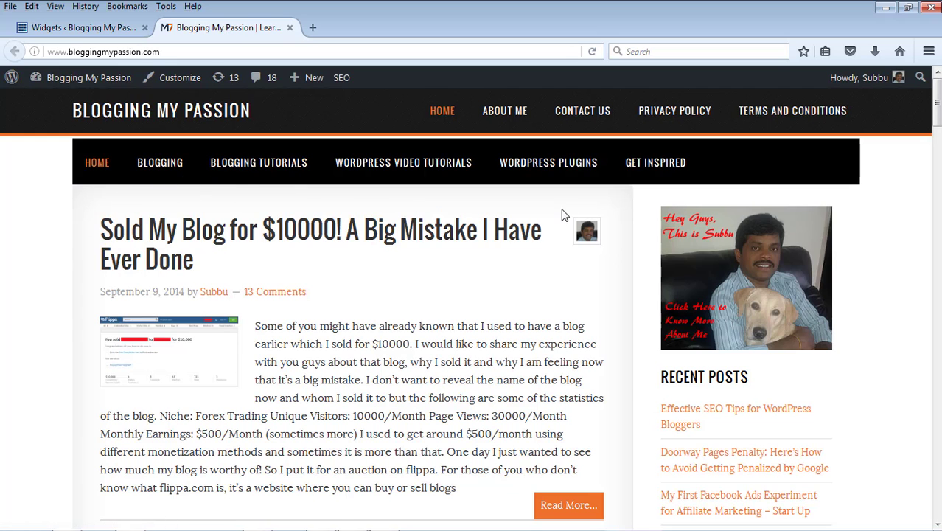
left_click(74, 28)
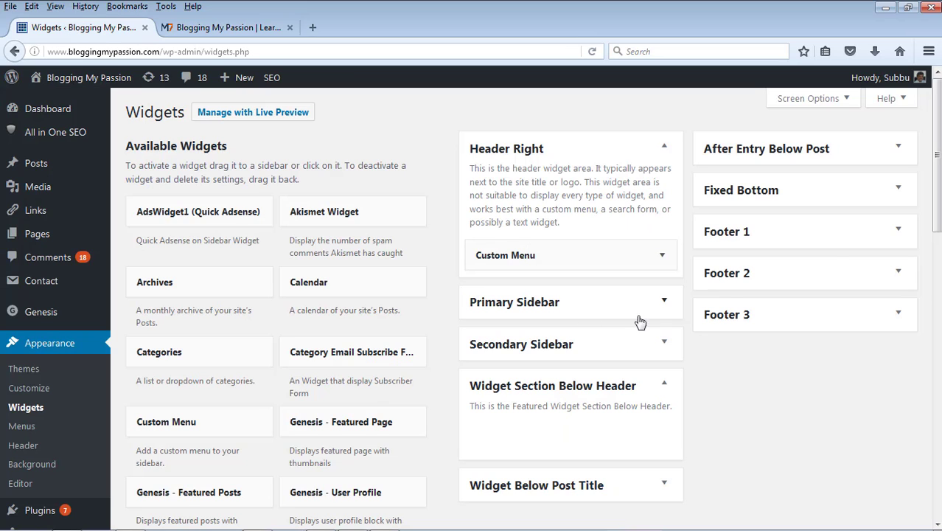
- Add a Meta Slider widget to Widget Section Below Header, select "Home Page Slider" for it, and save the widget
scroll(936, 172, "down", 5)
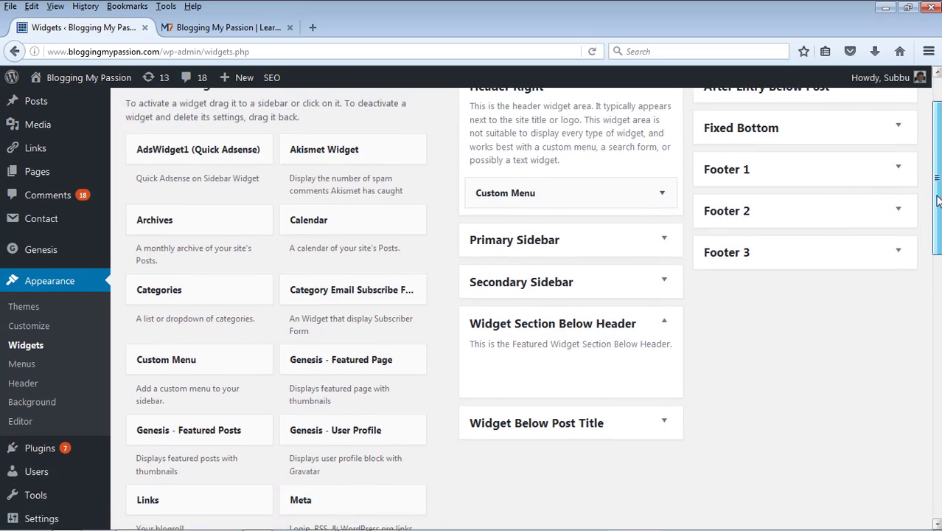
scroll(935, 221, "down", 1)
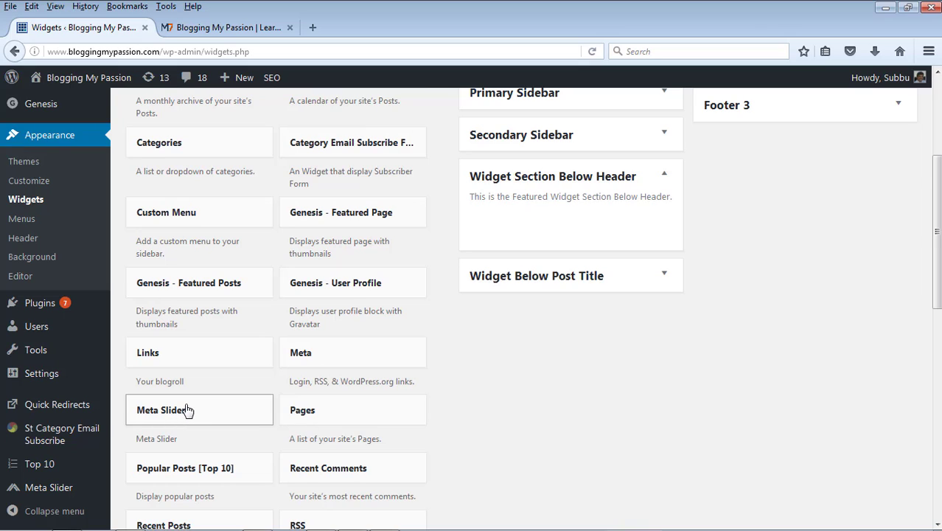
left_click_drag(188, 411, 541, 223)
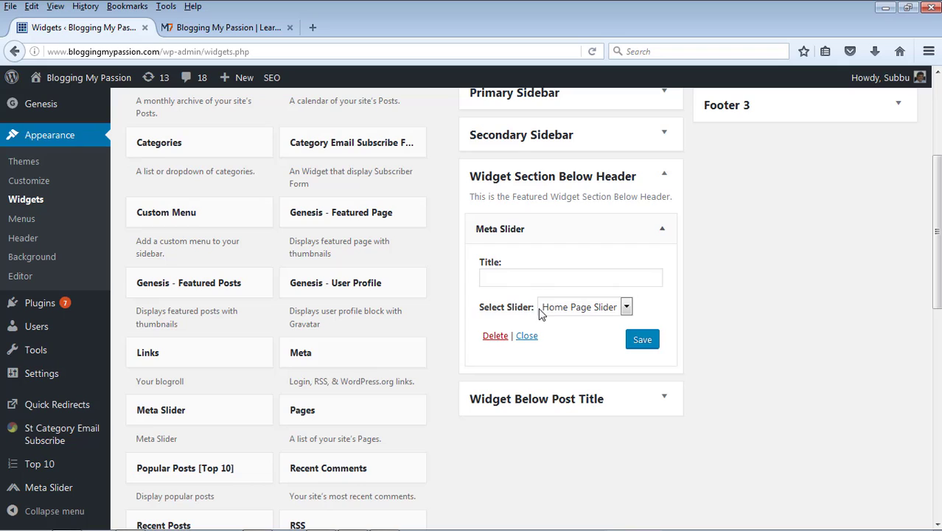
left_click(627, 308)
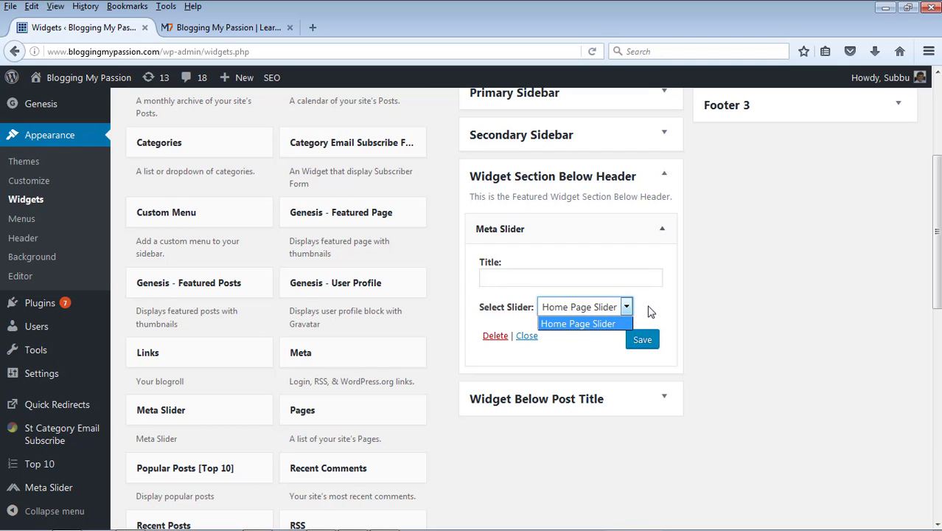
left_click(590, 324)
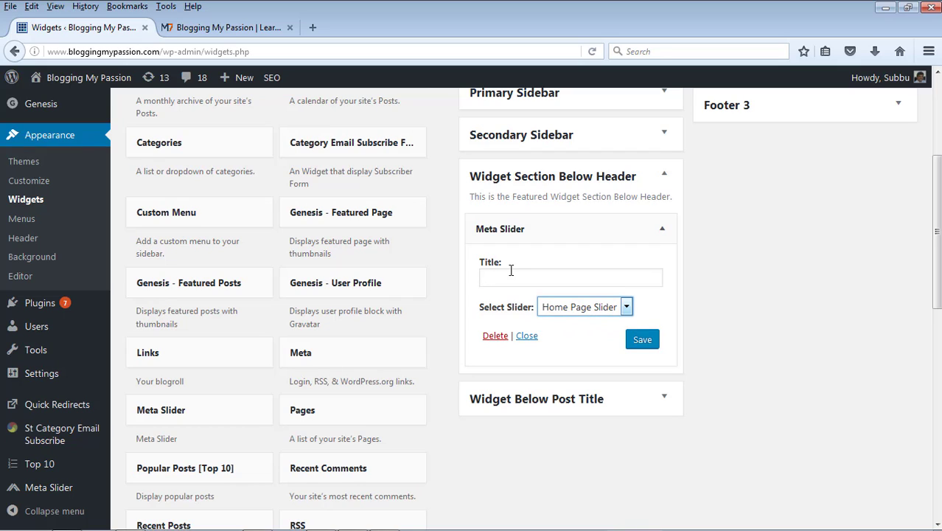
left_click(641, 339)
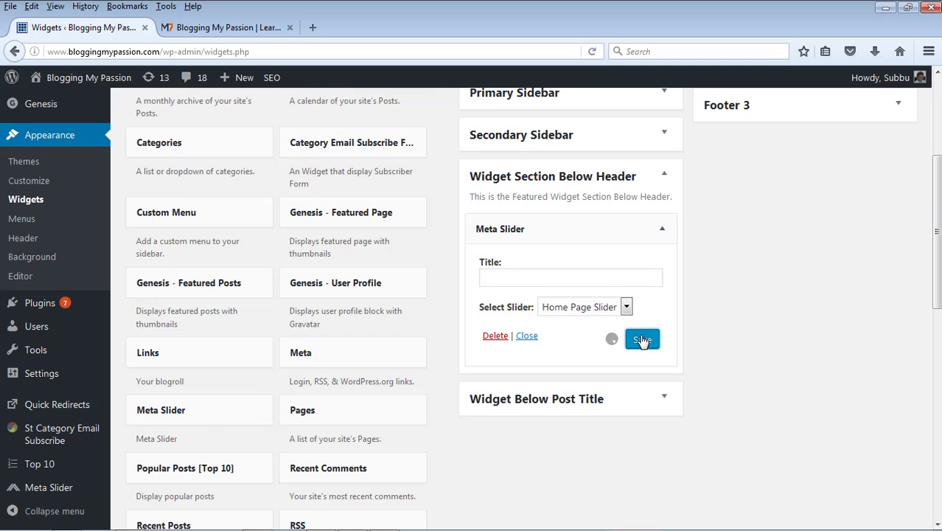
- Reload the blog's homepage and cycle through the slides of the slideshow below the navigation menu
left_click(261, 34)
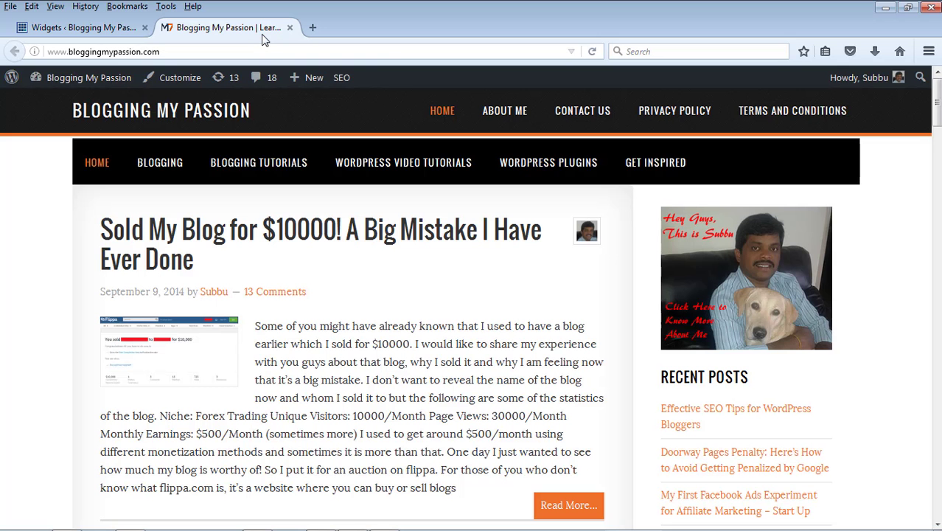
left_click(189, 111)
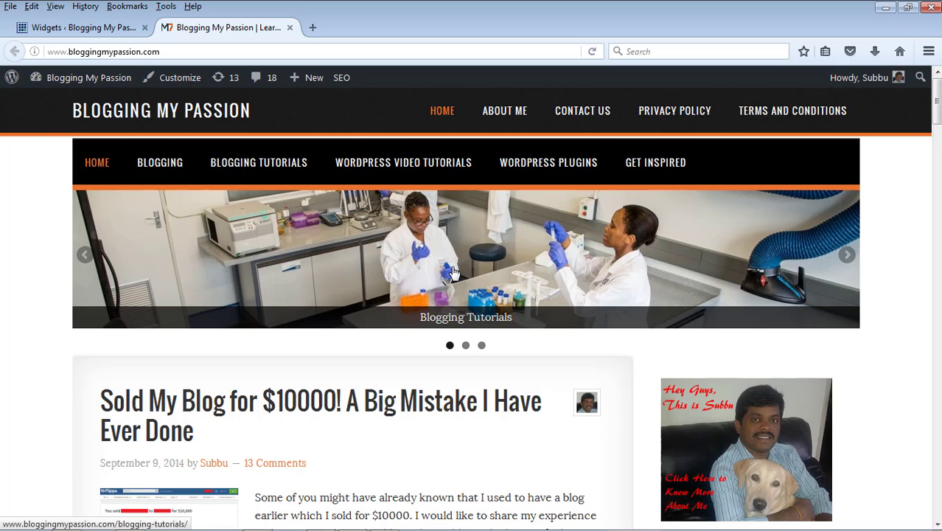
left_click(849, 256)
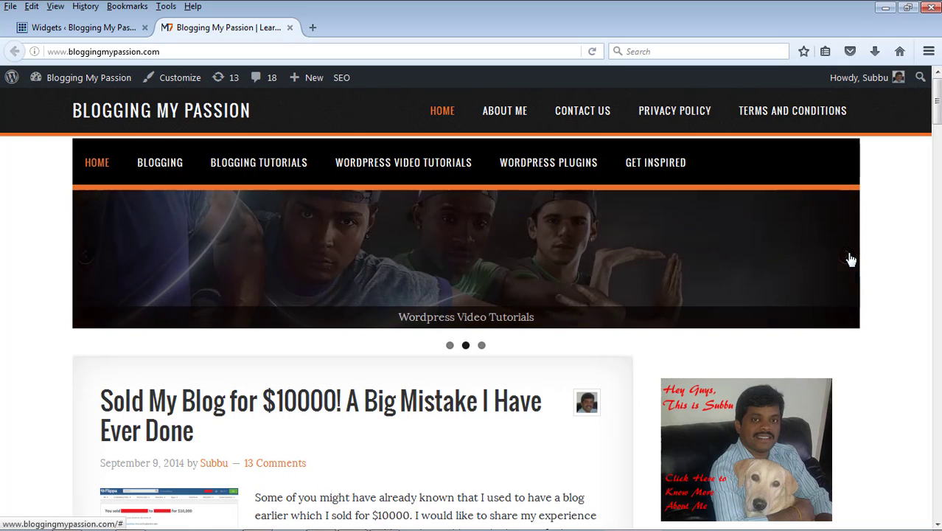
left_click(849, 256)
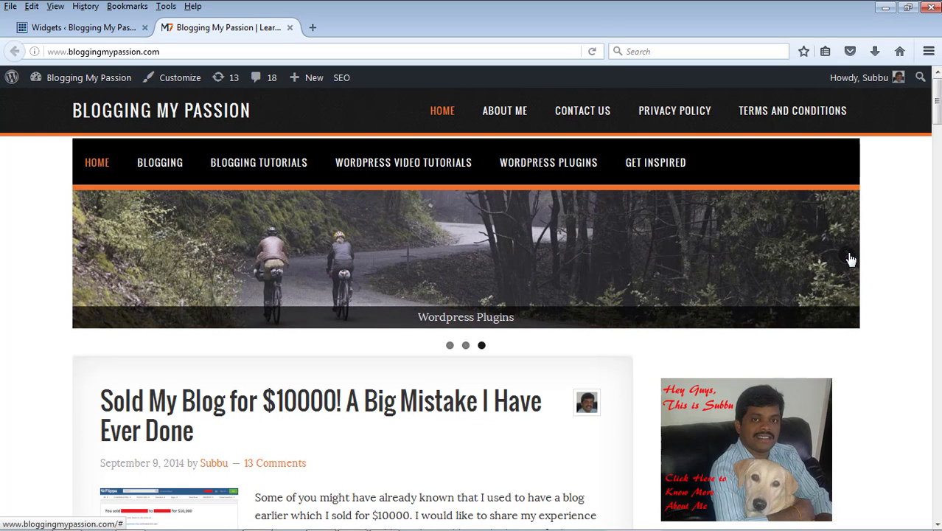
left_click(849, 256)
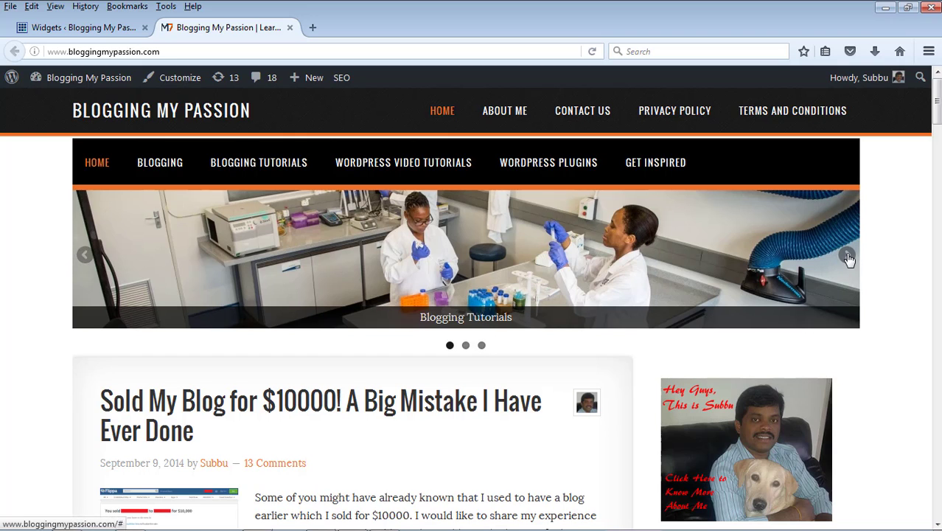
left_click(847, 258)
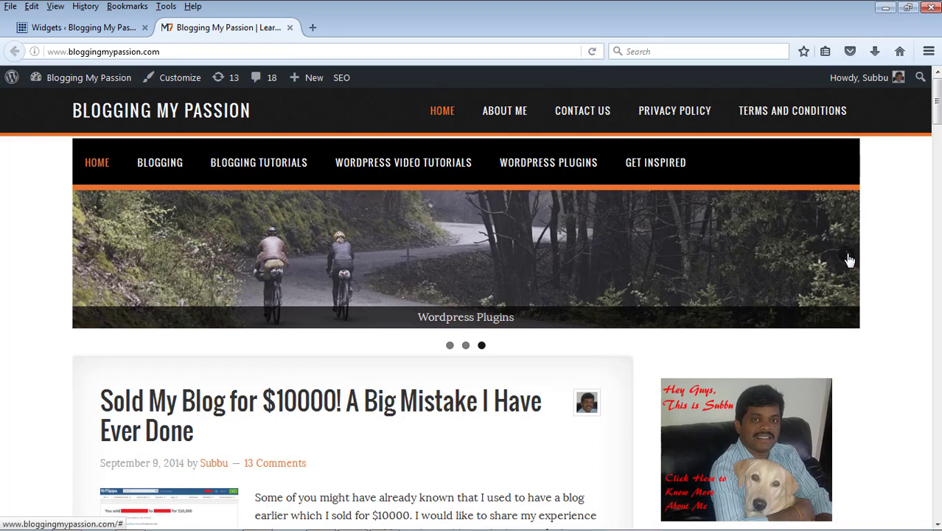
- Test the links of the Wordpress Plugins, Blogging Tutorials and Wordpress Video Tutorials slides on the homepage, closing each opened page
left_click(443, 252)
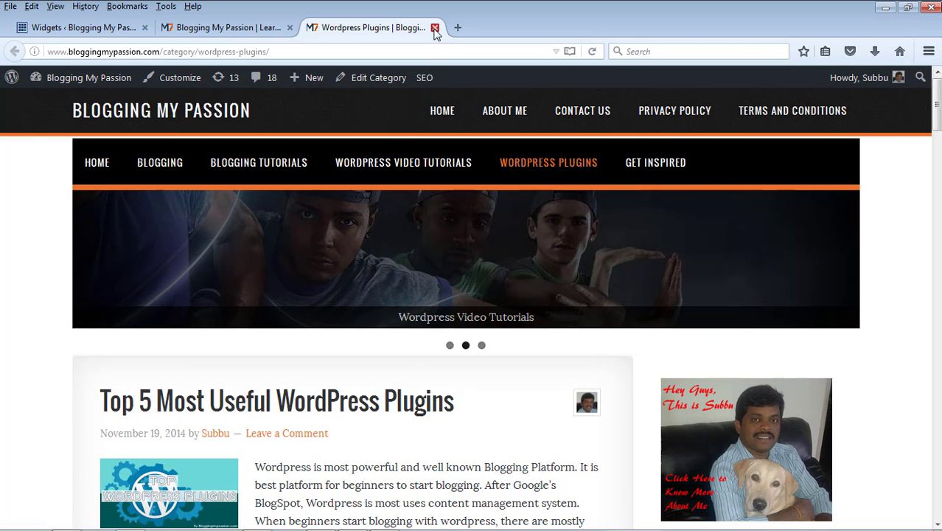
left_click(435, 28)
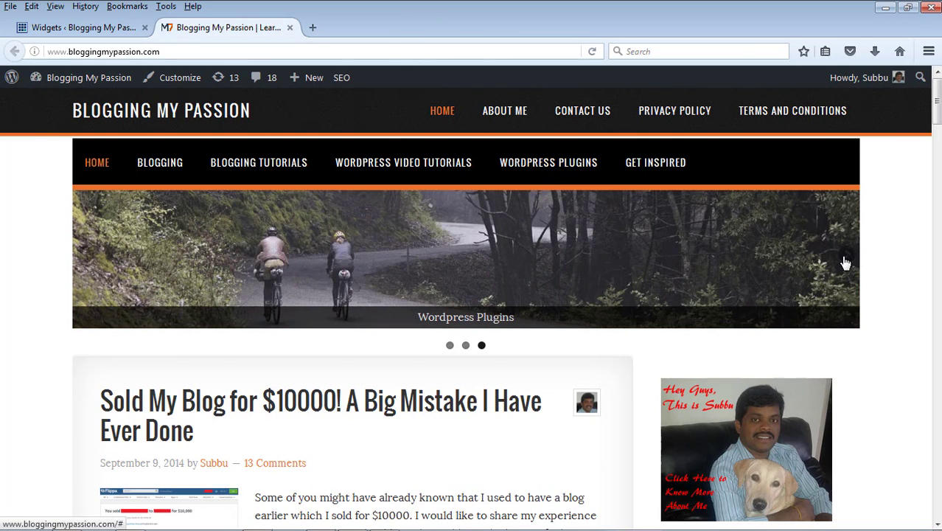
left_click(515, 288)
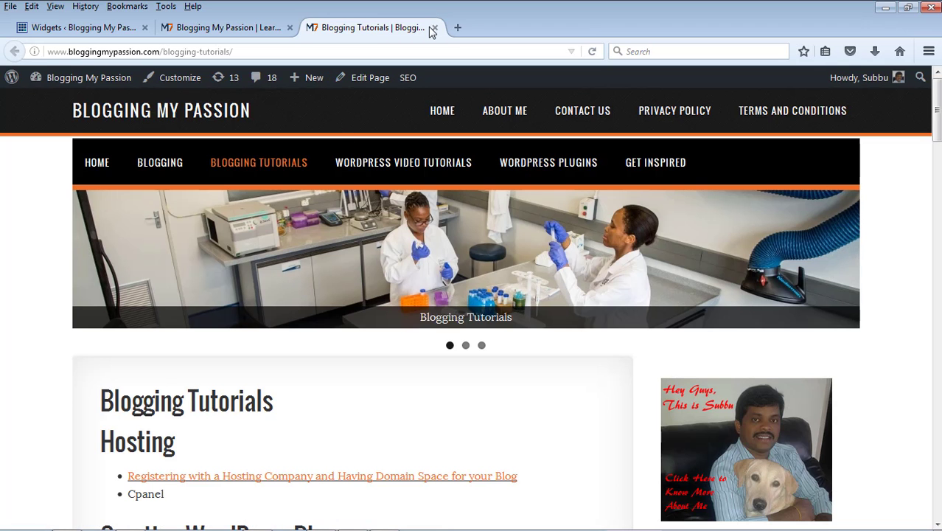
left_click(433, 28)
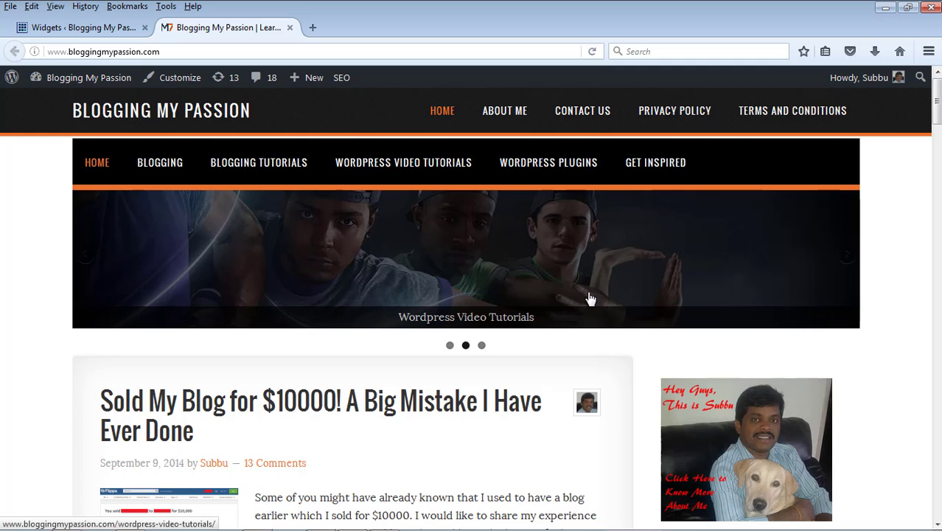
left_click(481, 269)
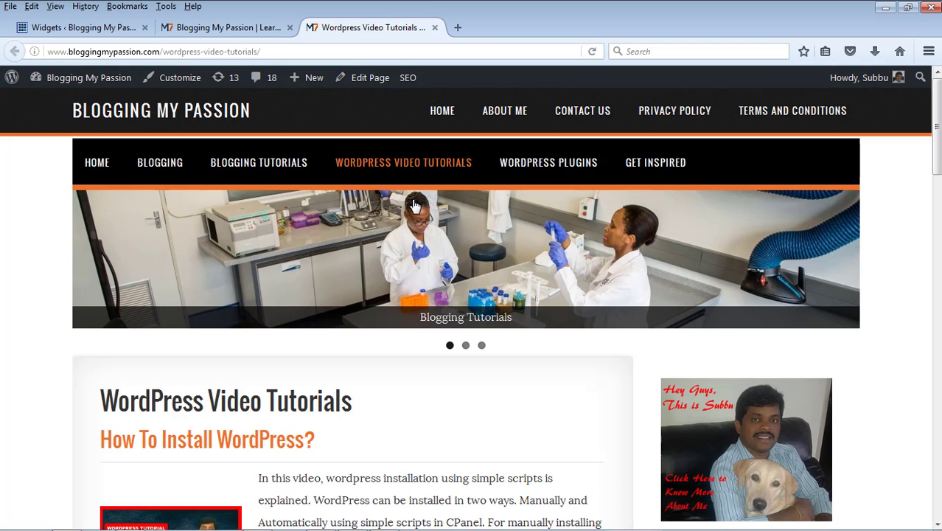
left_click(434, 27)
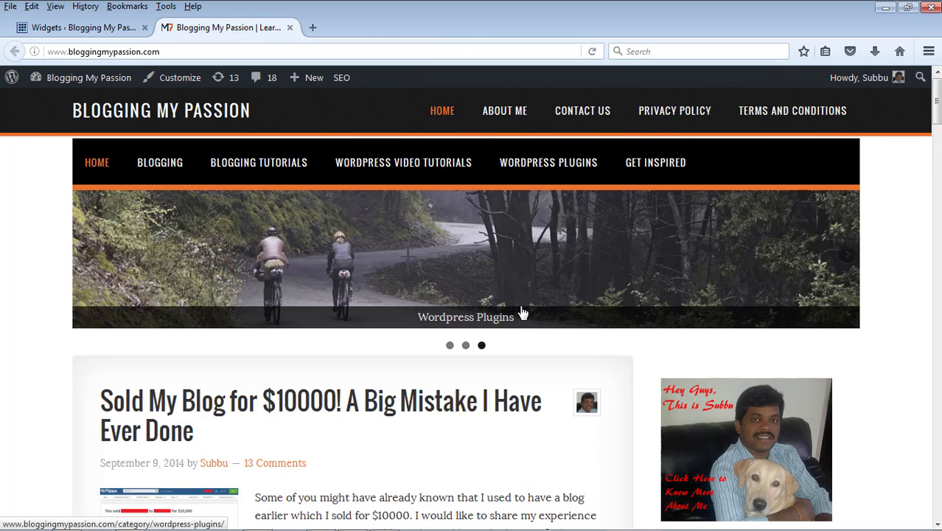
- Open the post "Sold My Blog for $10000! A Big Mistake I Have Ever Done" and check it for the slideshow
left_click(320, 405)
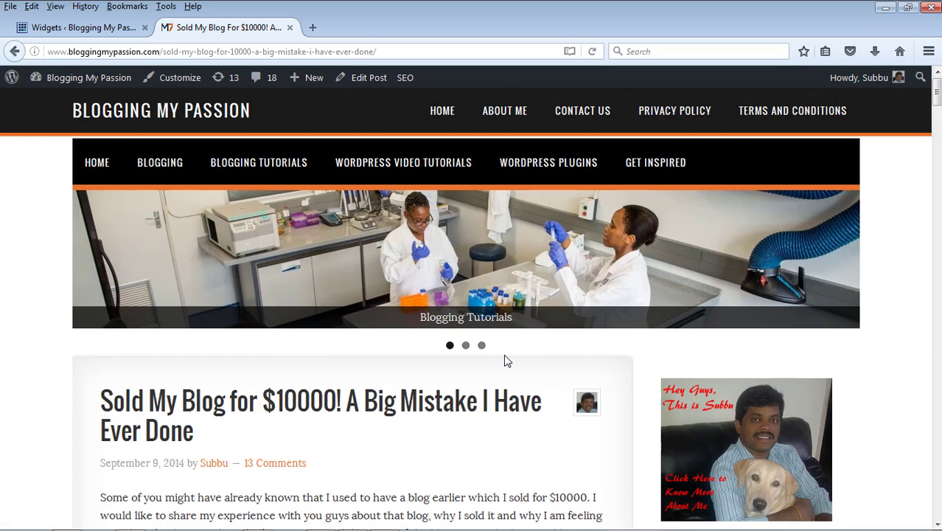
left_click_drag(937, 112, 939, 89)
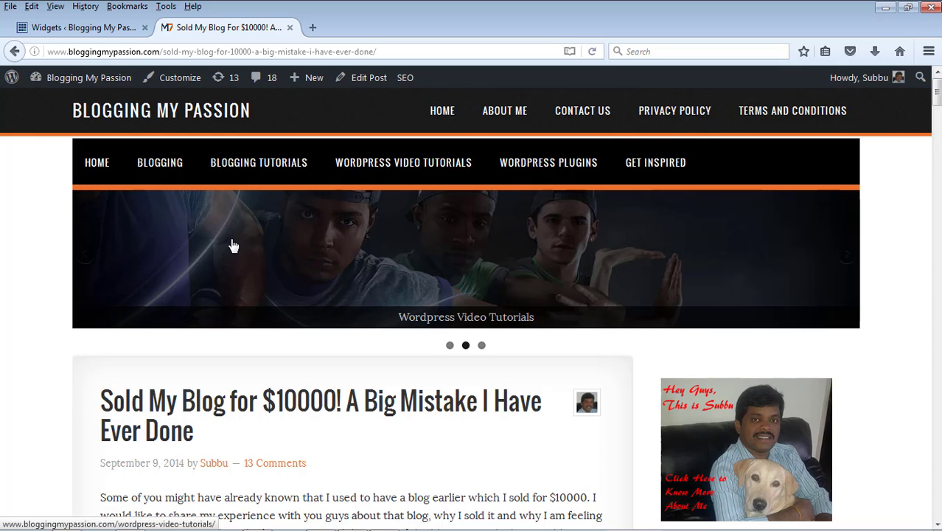
- Return to the blog's homepage, switch back to the WordPress admin, and search the new plugins for "widget logic"
left_click(178, 118)
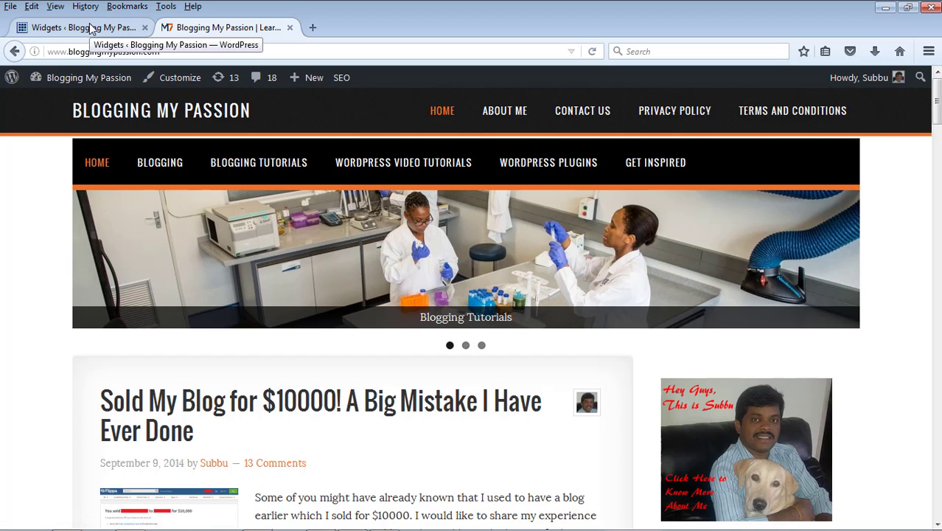
left_click(64, 28)
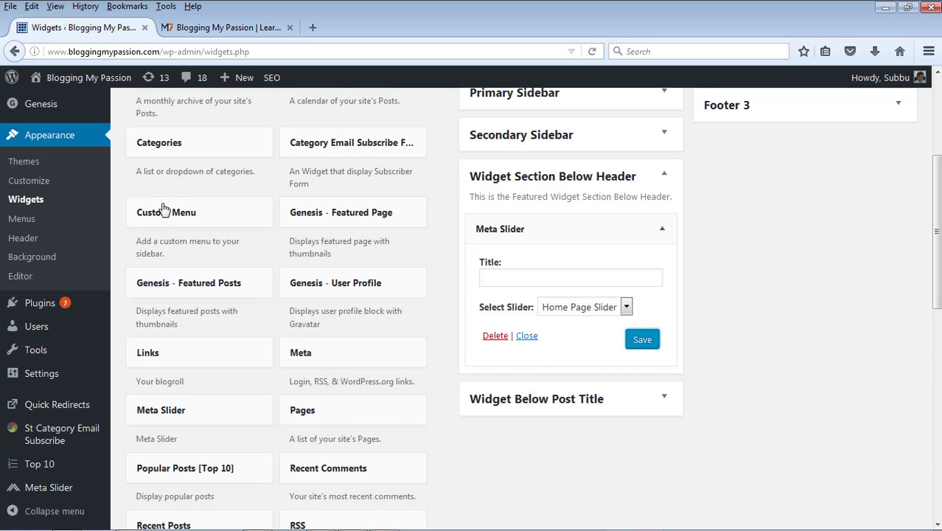
mouse_move(48, 309)
left_click(146, 329)
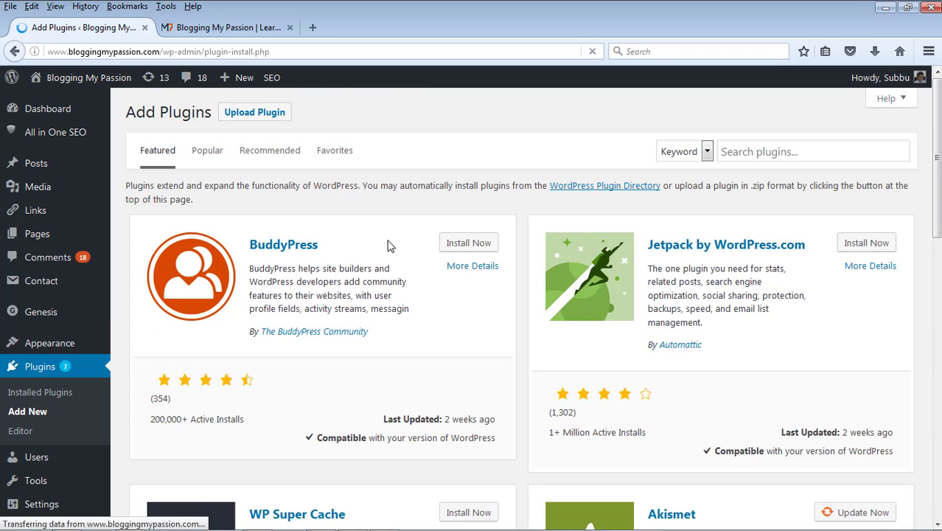
left_click(763, 150)
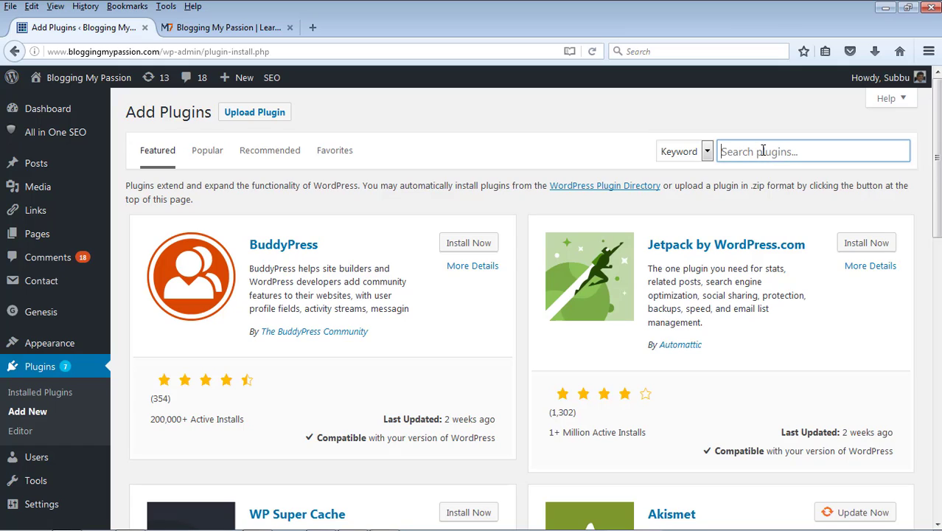
type("widget lo")
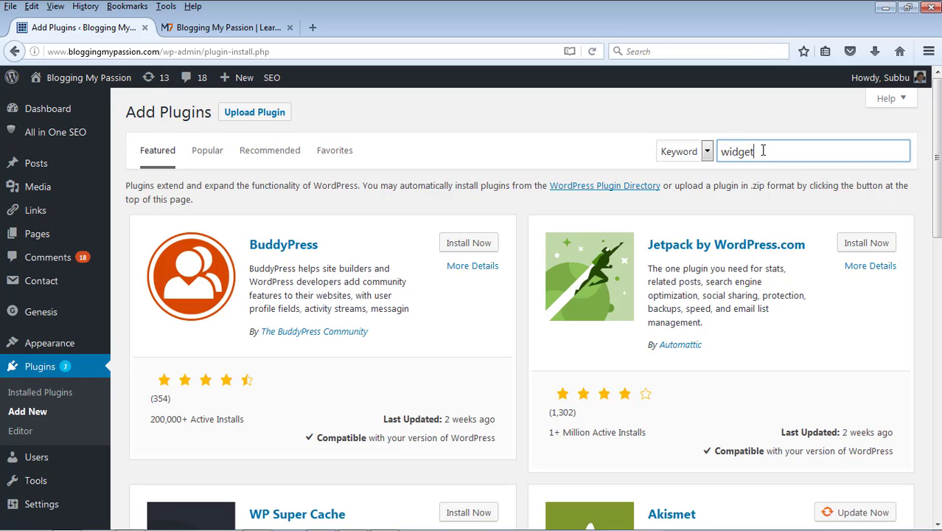
type("gic")
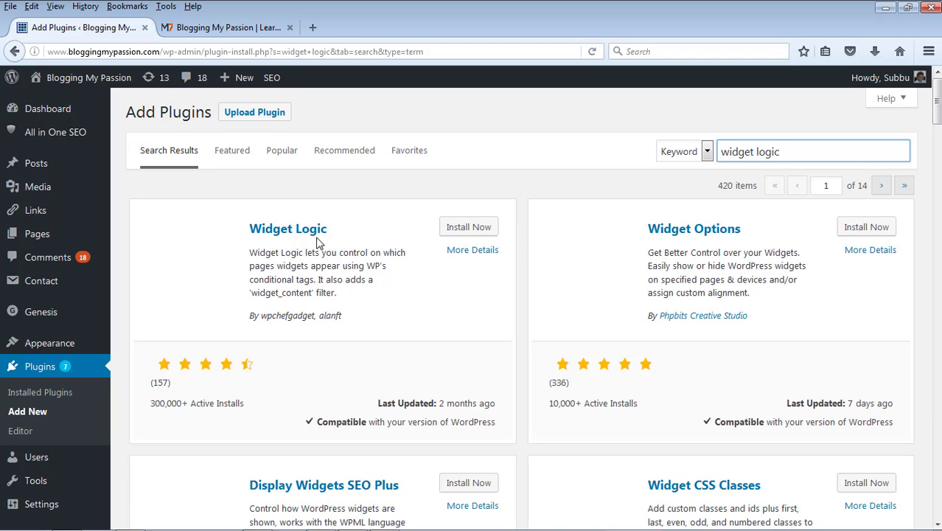
- Install and activate the Widget Logic plugin, and locate it in the list of installed plugins
left_click(465, 228)
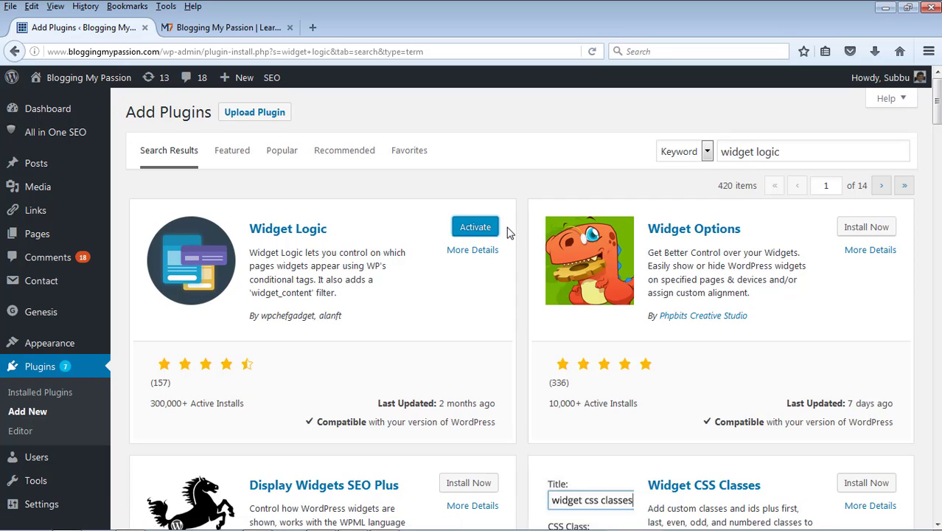
left_click(477, 228)
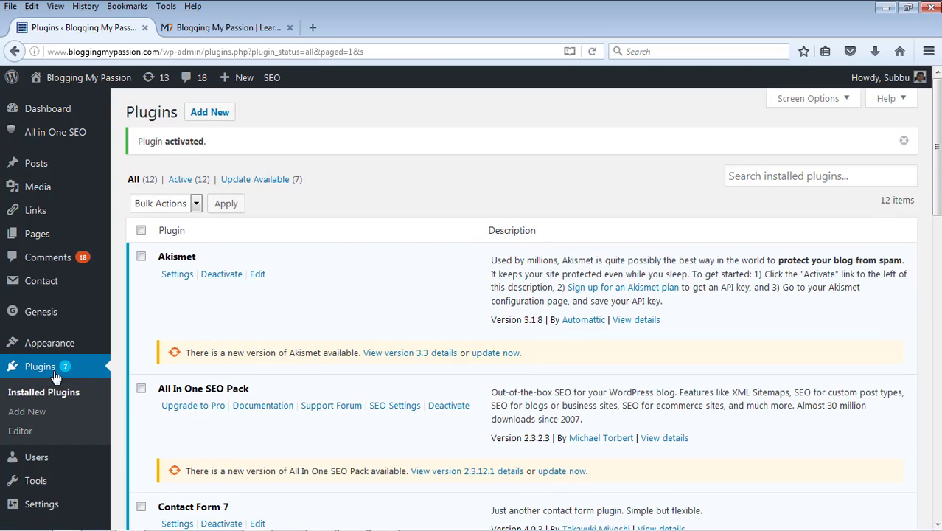
scroll(936, 128, "down", 5)
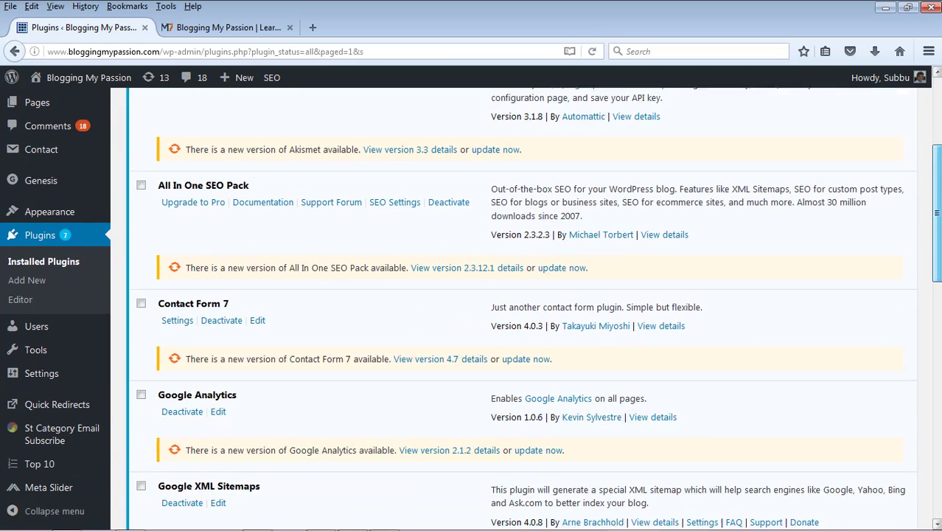
scroll(523, 309, "down", 15)
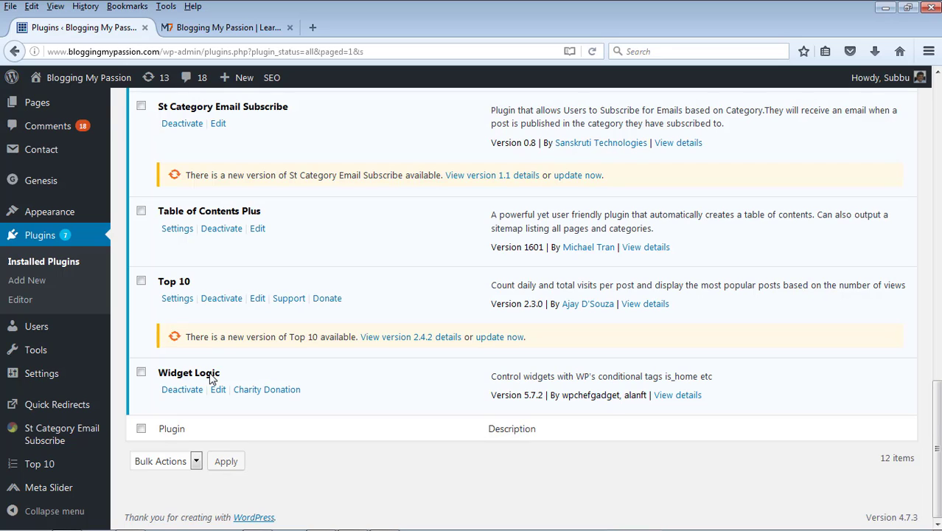
- Open the settings of the Meta Slider widget in Widget Section Below Header
mouse_move(59, 216)
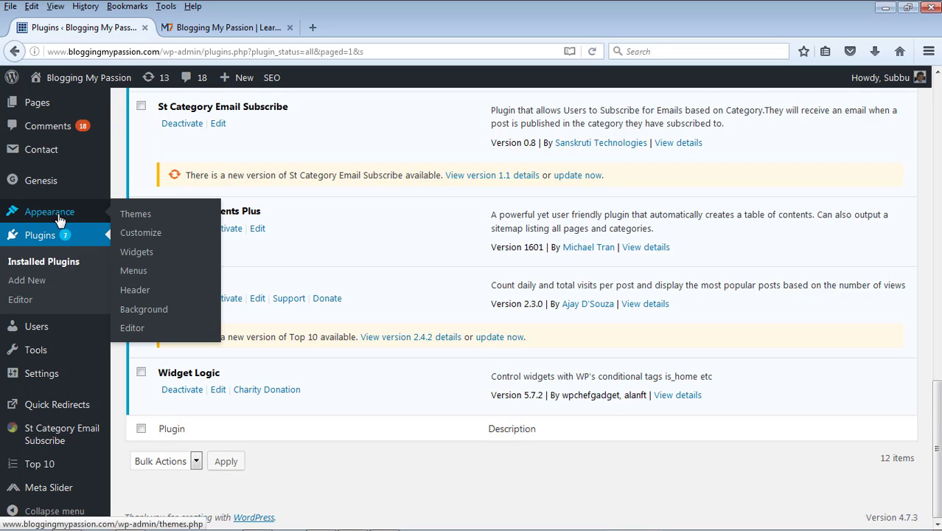
left_click(140, 251)
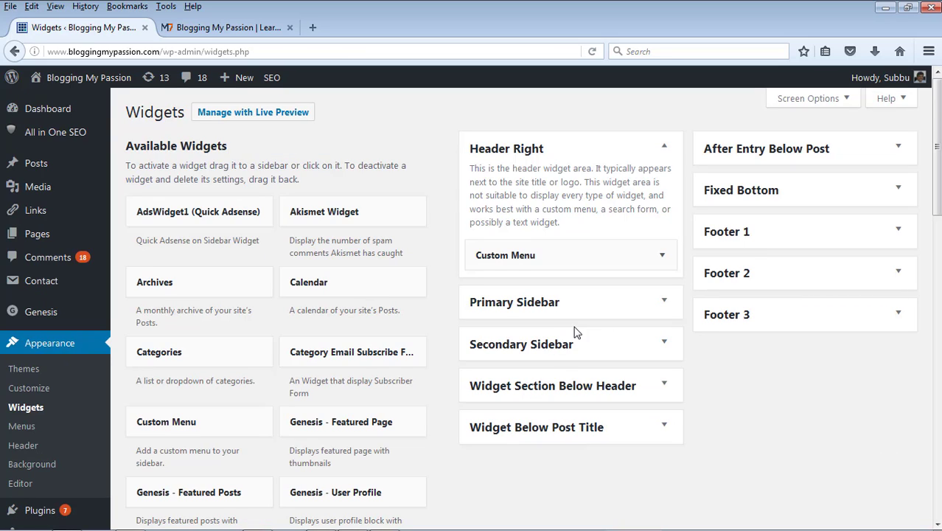
left_click(664, 384)
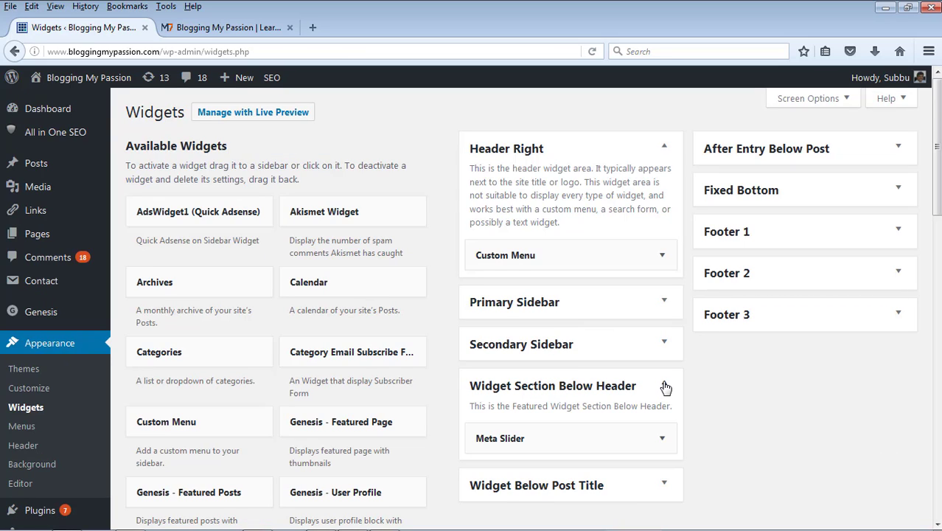
scroll(936, 270, "down", 4)
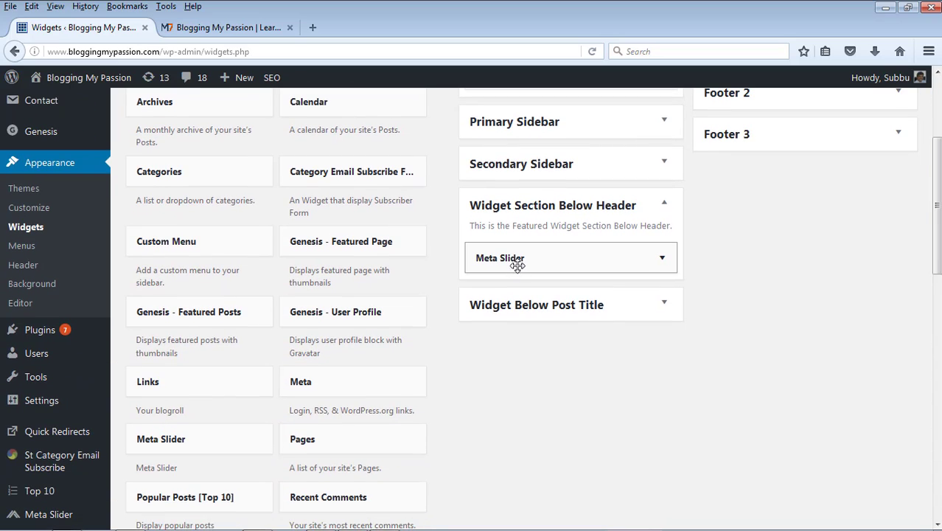
left_click(662, 257)
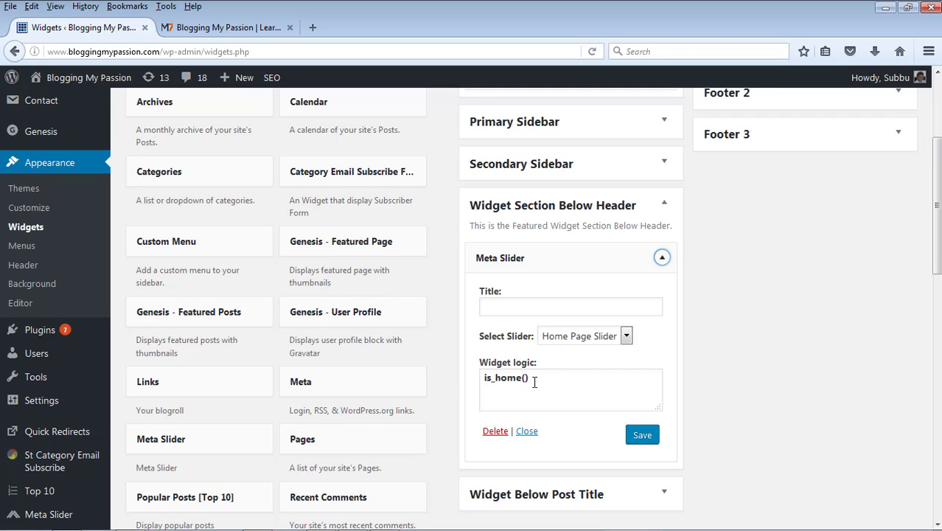
- Set the Meta Slider widget's widget logic to "is_home()" and save the widget
left_click_drag(535, 381, 458, 377)
key("BackSpace")
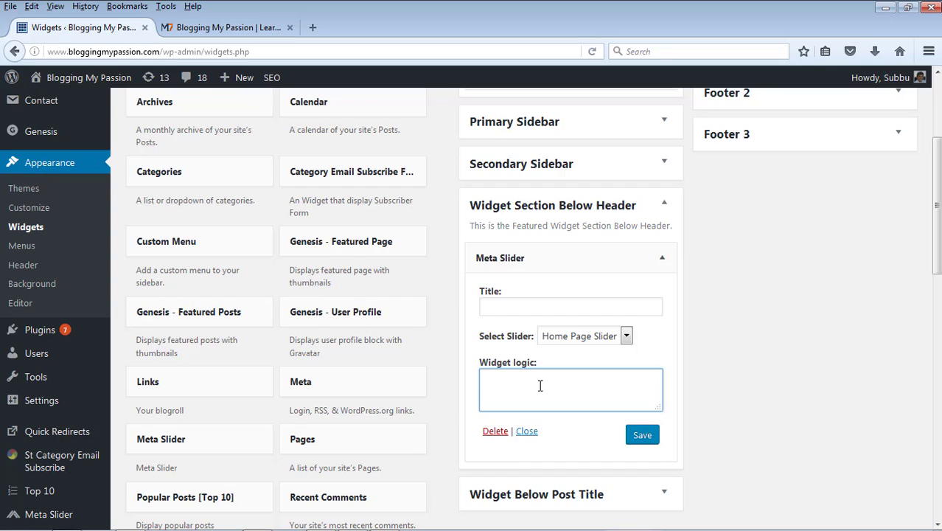
type("is_home()")
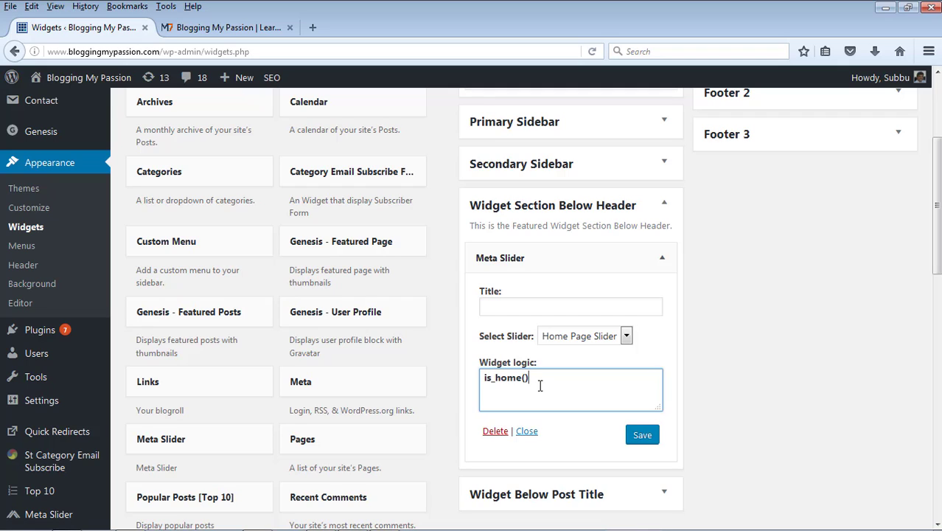
left_click(642, 435)
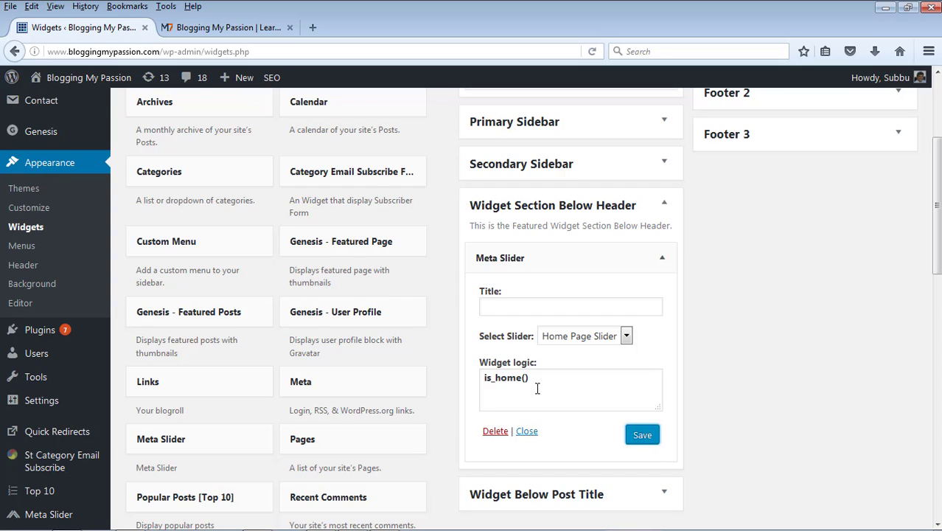
left_click(641, 436)
- Reload the blog's homepage, check the "Sold My Blog for $10000!" post for the slideshow, and return to the homepage
left_click(231, 28)
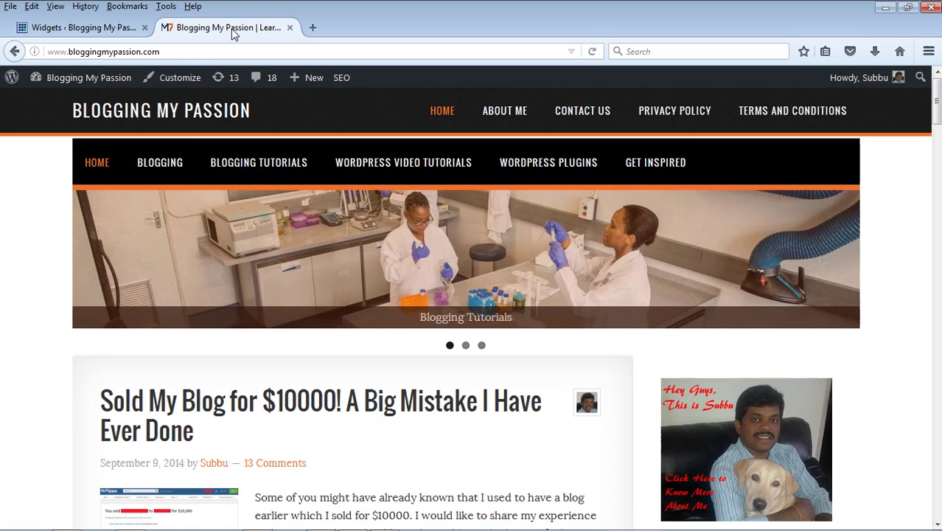
key("F5")
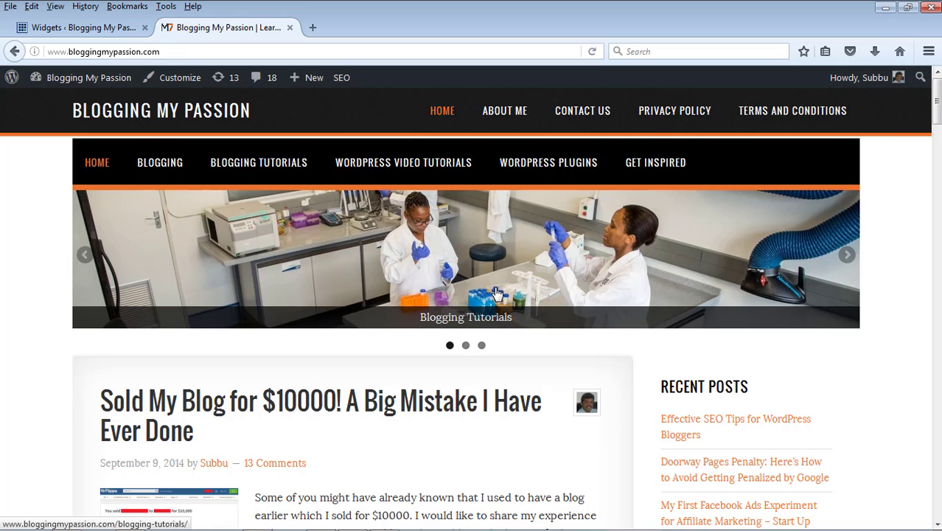
left_click(310, 411)
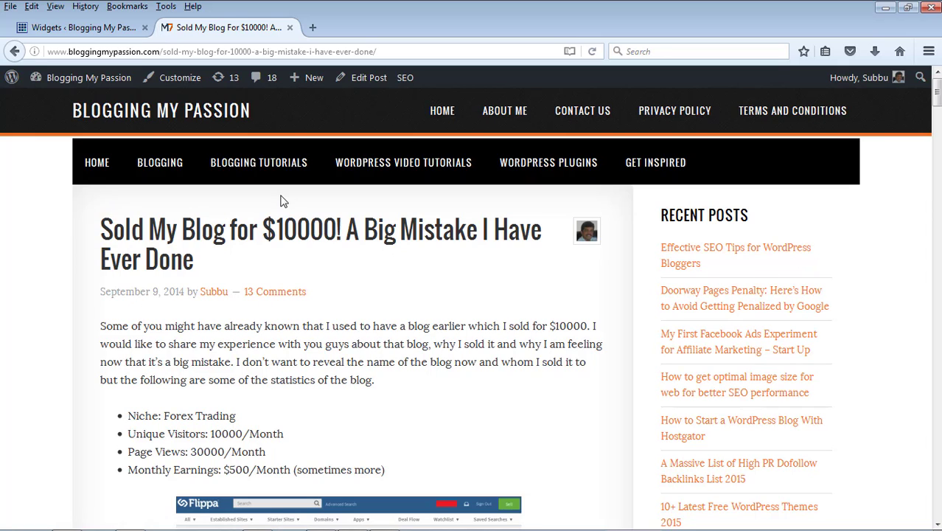
left_click(100, 166)
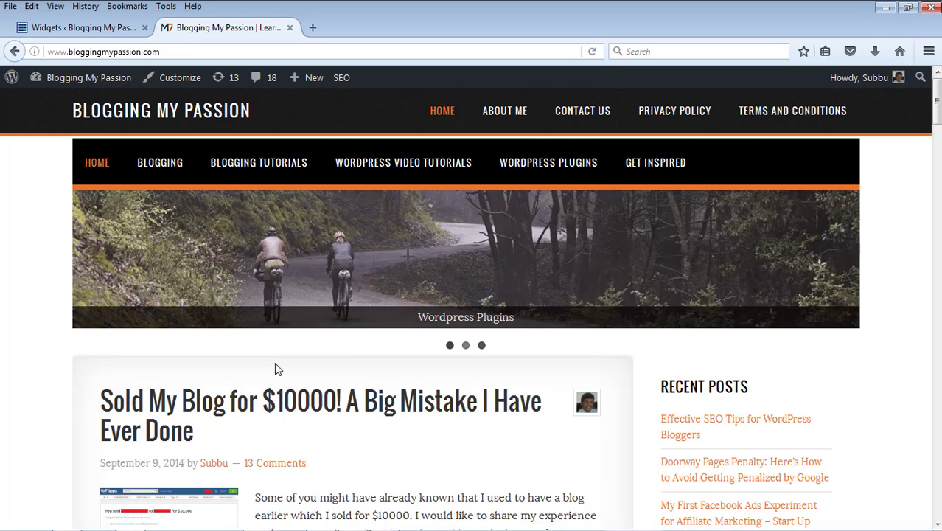
- Open the slideshow's Meta Slider configuration in the WordPress admin and expand its Advanced Settings for review
left_click(81, 28)
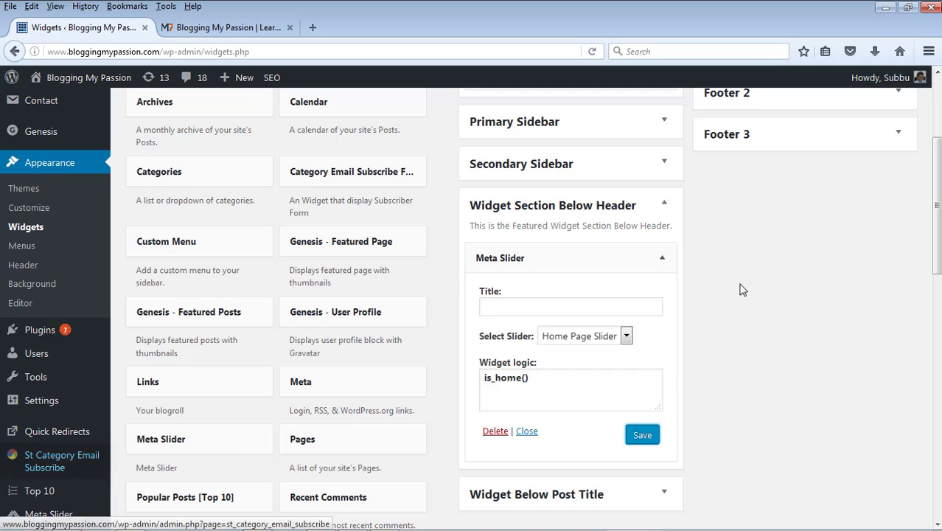
left_click(46, 514)
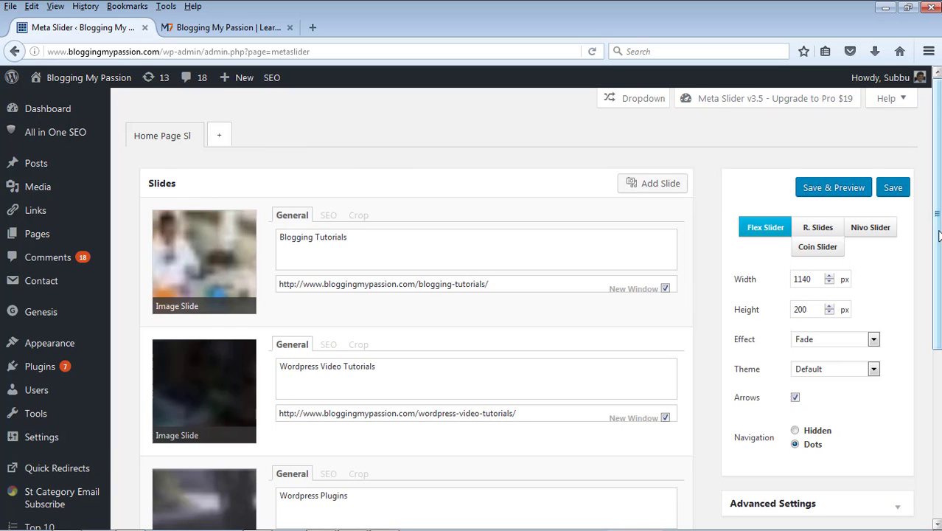
left_click_drag(938, 236, 938, 388)
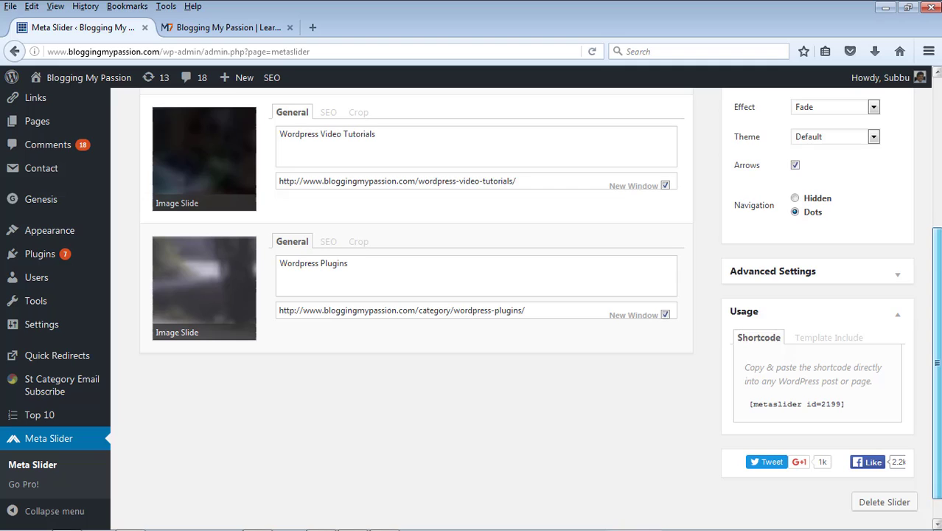
left_click(901, 274)
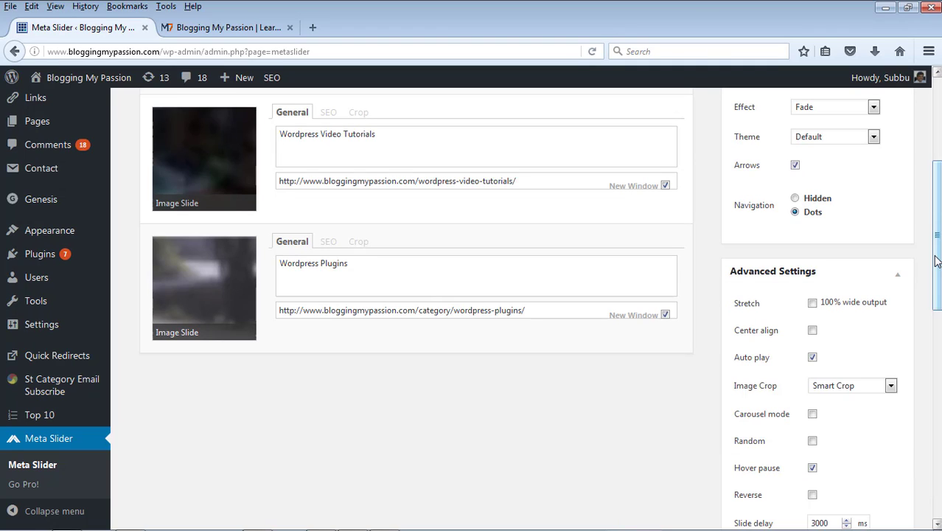
left_click_drag(938, 259, 938, 303)
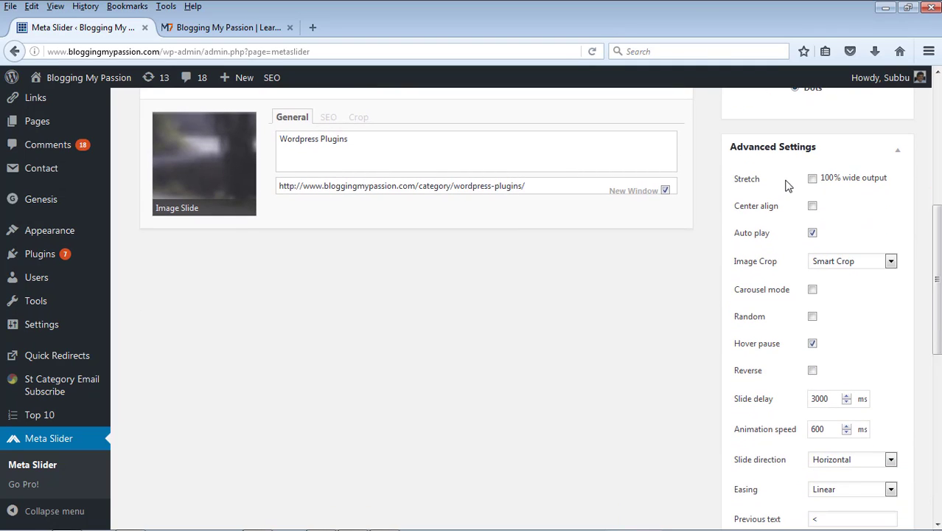